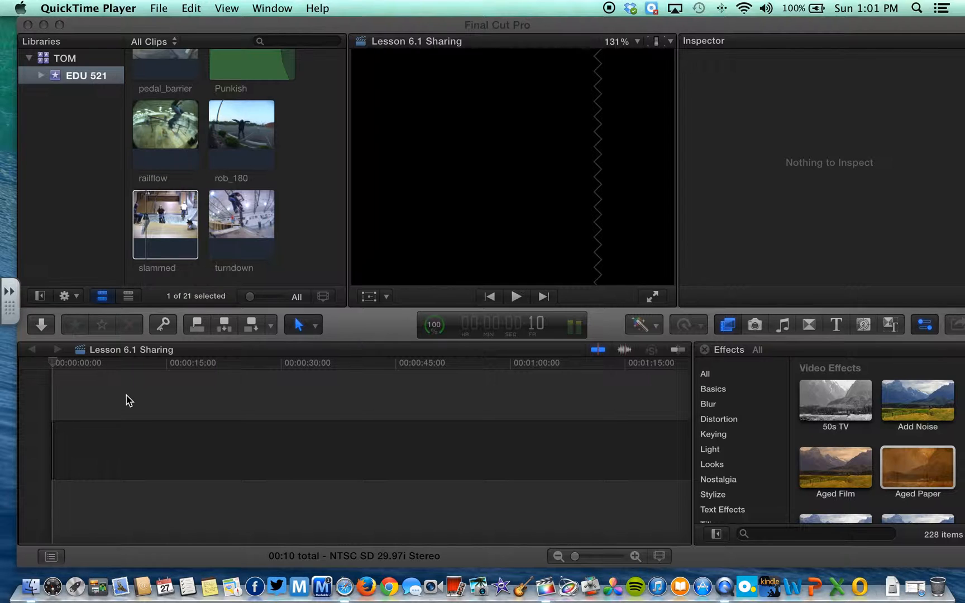
- Add the full turndown clip to the start of the empty timeline, followed by the slammed clip
{"action": "left_click", "coordinate": [250, 220]}
{"action": "left_click", "coordinate": [247, 219]}
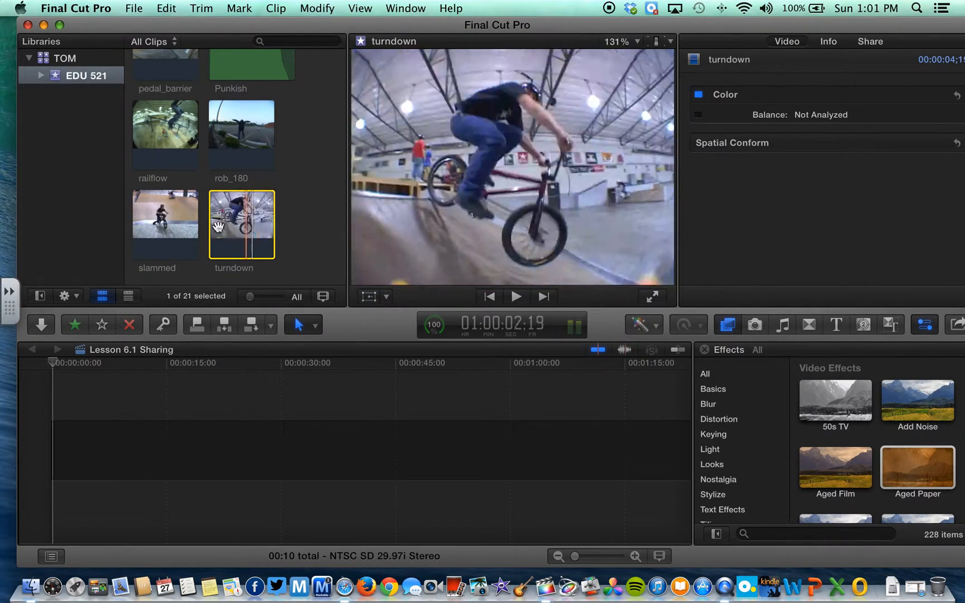
{"action": "left_click_drag", "start_coordinate": [249, 217], "coordinate": [56, 457]}
{"action": "left_click", "coordinate": [170, 221]}
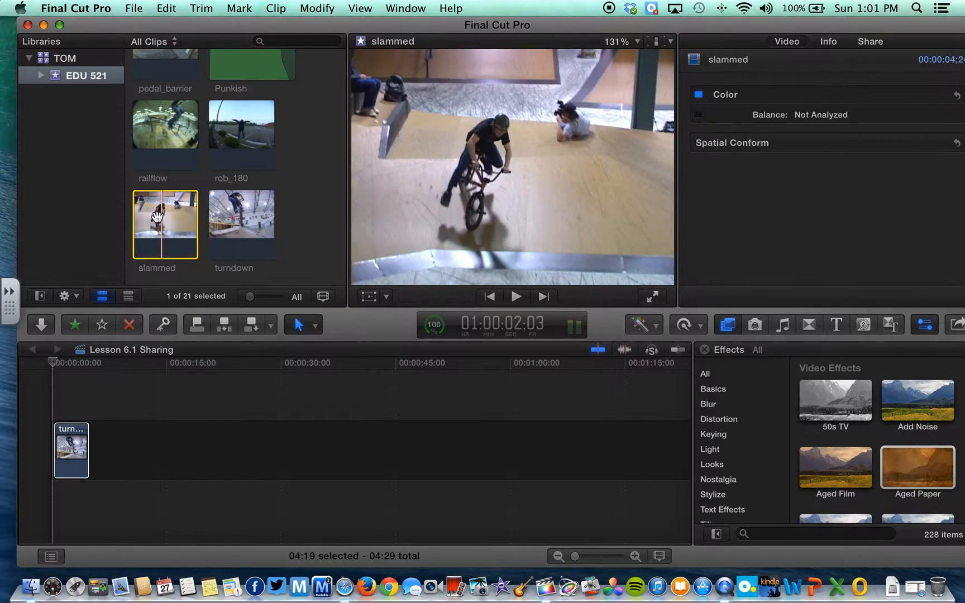
{"action": "left_click_drag", "start_coordinate": [174, 217], "coordinate": [105, 442]}
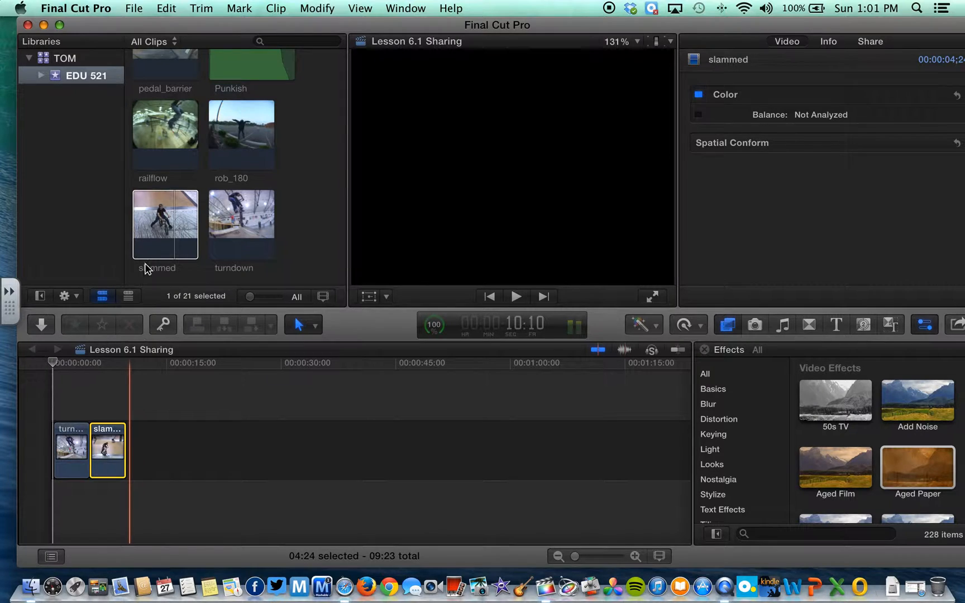
- Mark a range of about 2 seconds in the railflow clip, ending at 2:20, and add it after slammed
{"action": "left_click", "coordinate": [166, 130]}
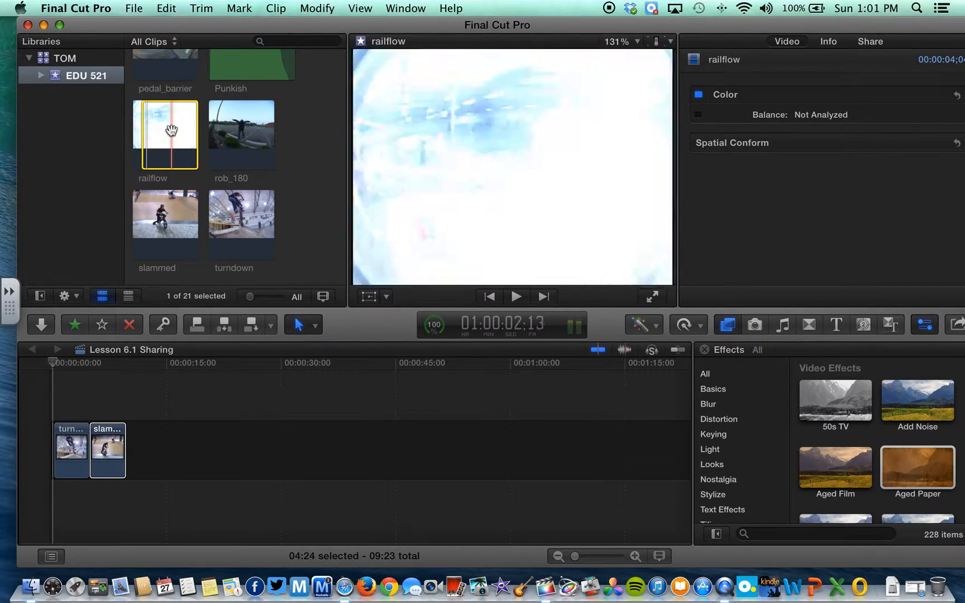
{"action": "key", "text": "o"}
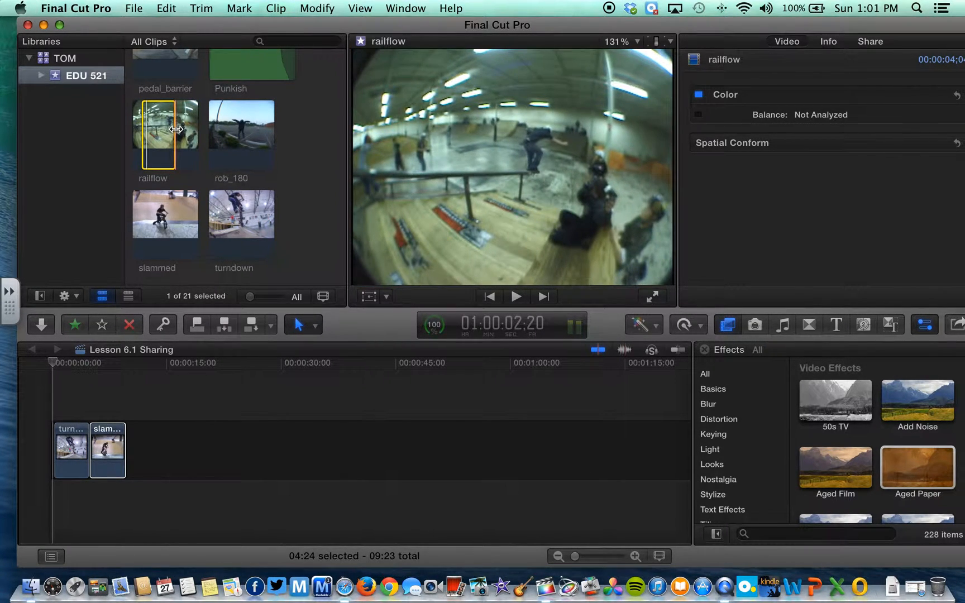
{"action": "left_click_drag", "start_coordinate": [164, 132], "coordinate": [132, 448]}
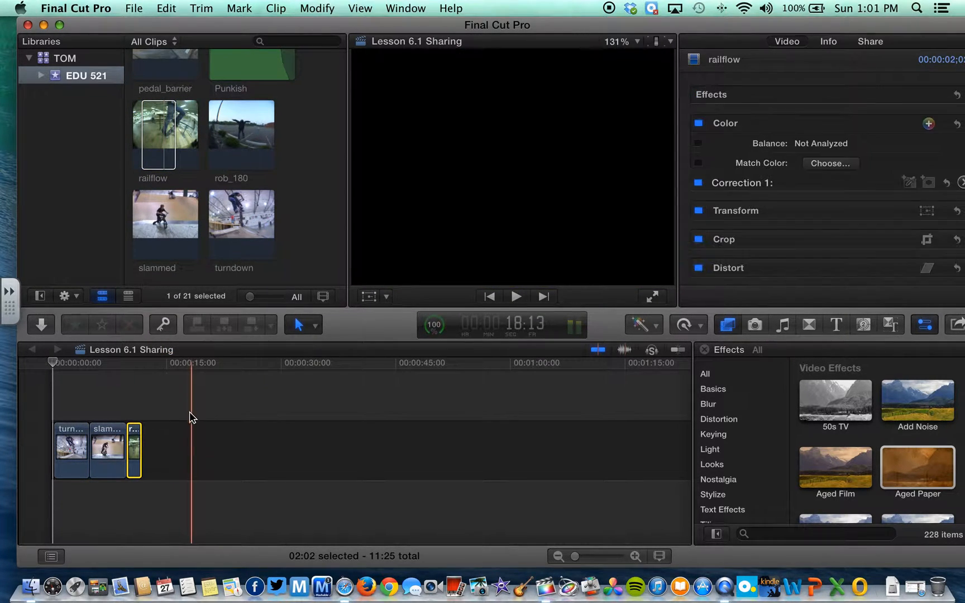
- Insert the rob_180 clip between turndown and slammed in the primary storyline
{"action": "left_click", "coordinate": [188, 163]}
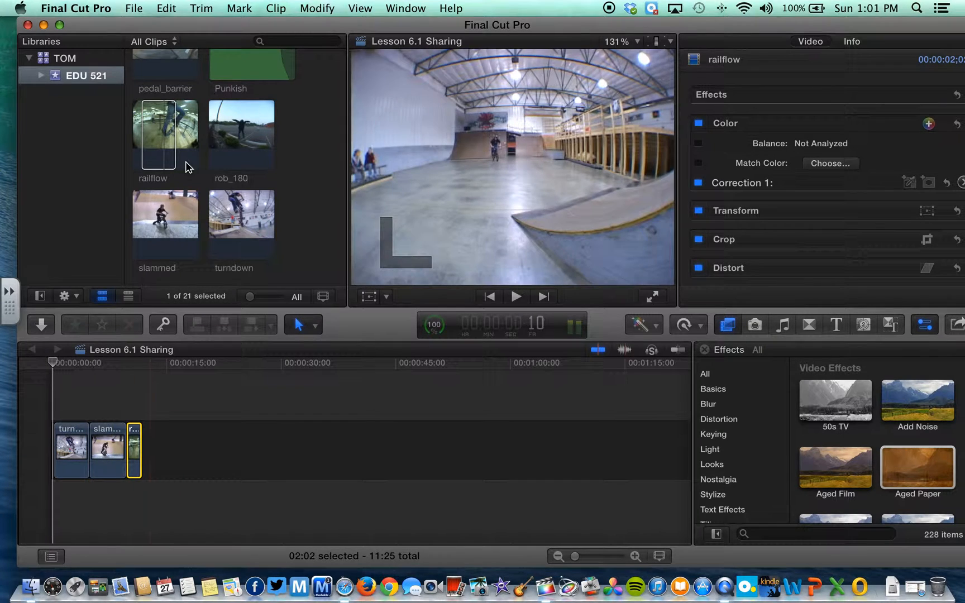
{"action": "left_click_drag", "start_coordinate": [248, 133], "coordinate": [90, 442]}
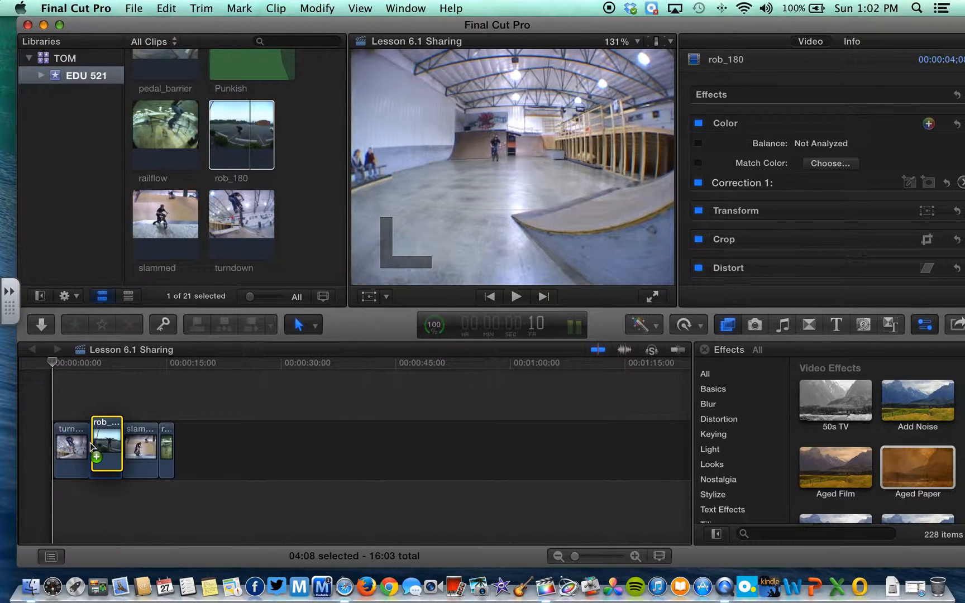
{"action": "left_click_drag", "start_coordinate": [90, 443], "coordinate": [90, 442]}
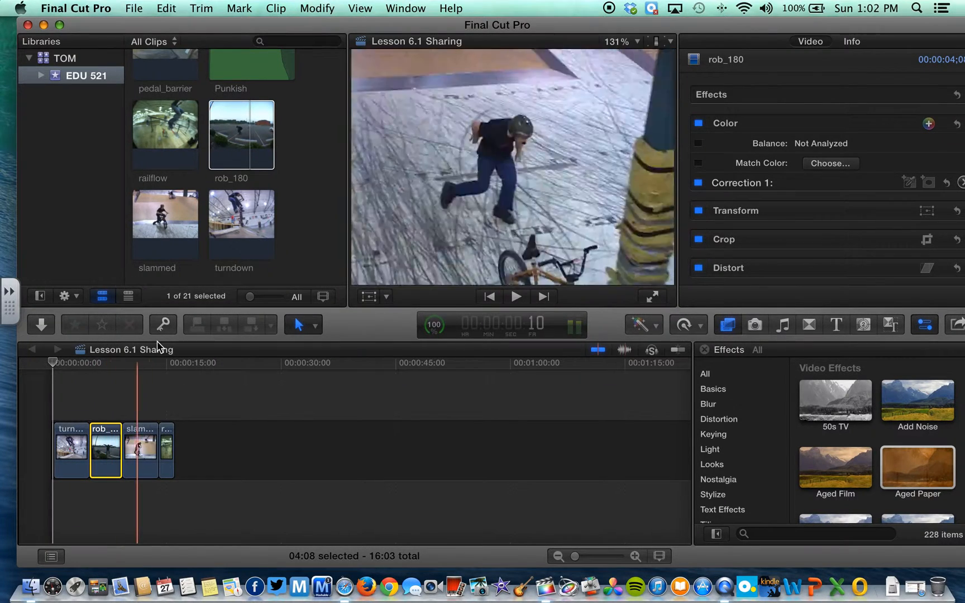
- Mark a range in the fufubowl clip starting at about 1:11, covering roughly the middle of the clip
{"action": "left_click", "coordinate": [156, 222]}
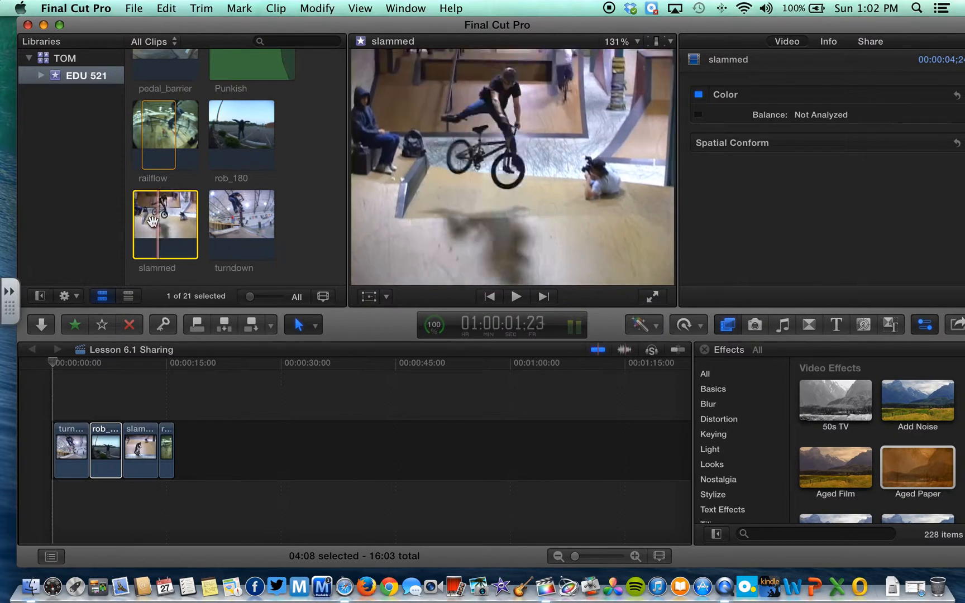
{"action": "scroll", "coordinate": [190, 219], "scroll_direction": "down", "scroll_amount": 10}
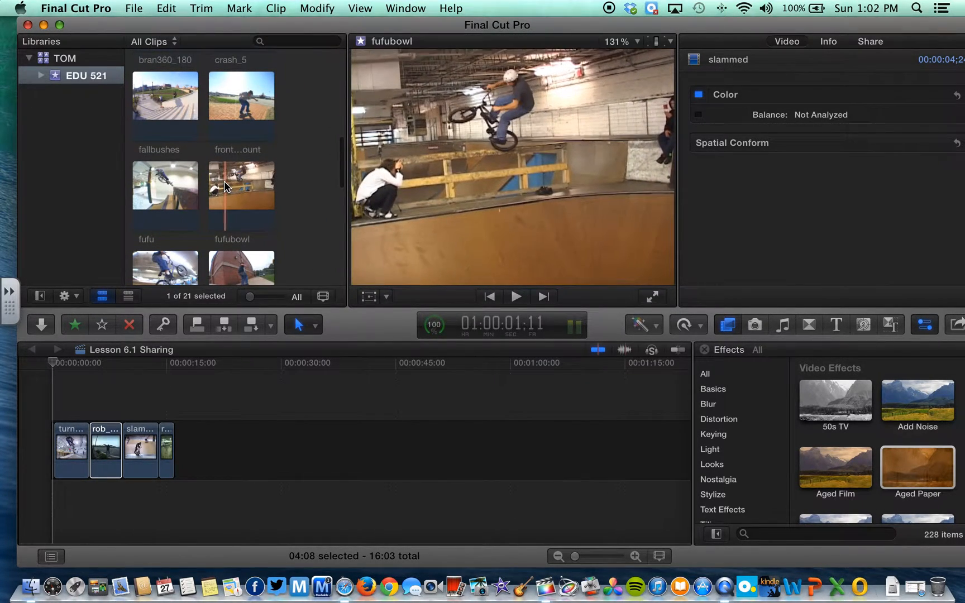
{"action": "left_click", "coordinate": [223, 180]}
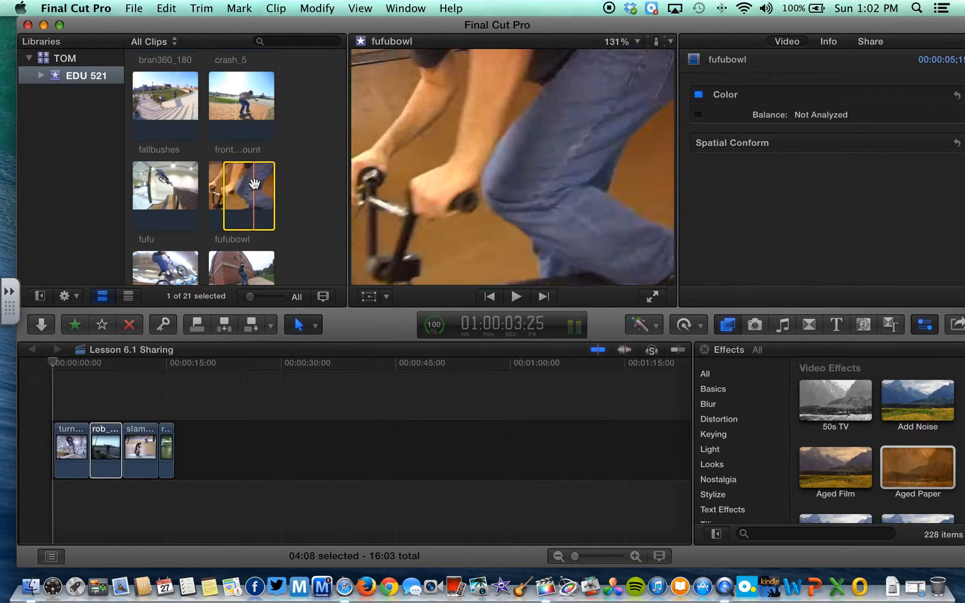
{"action": "key", "text": "o"}
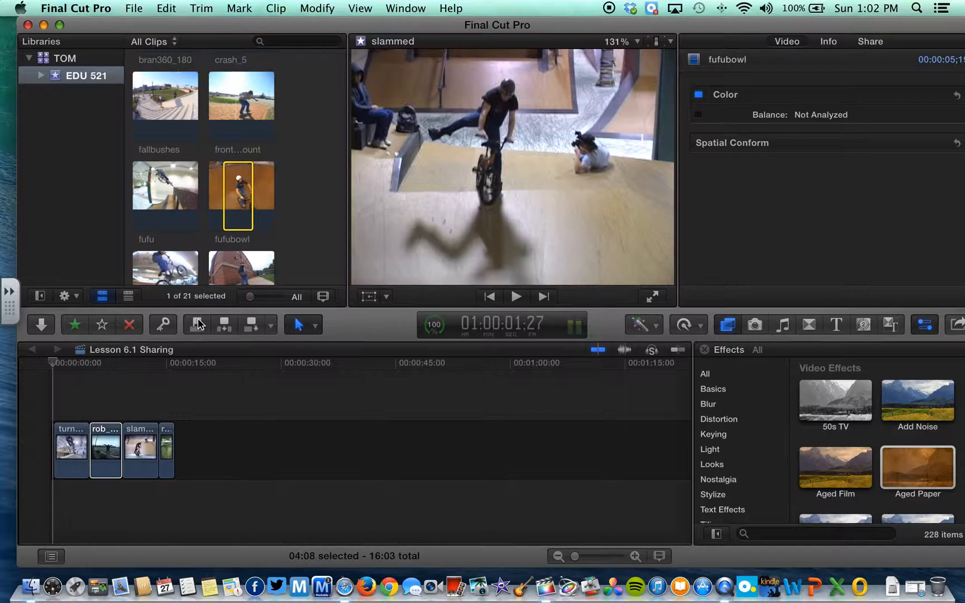
- Connect the marked fufubowl range above the turndown clip at about 2:25 on the timeline
{"action": "left_click", "coordinate": [145, 399]}
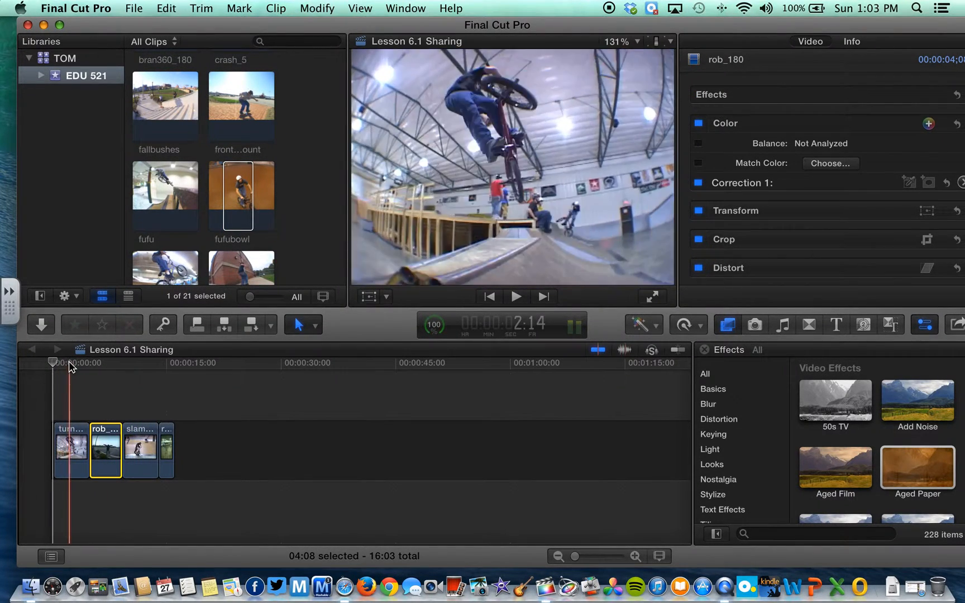
{"action": "left_click_drag", "start_coordinate": [54, 362], "coordinate": [72, 370]}
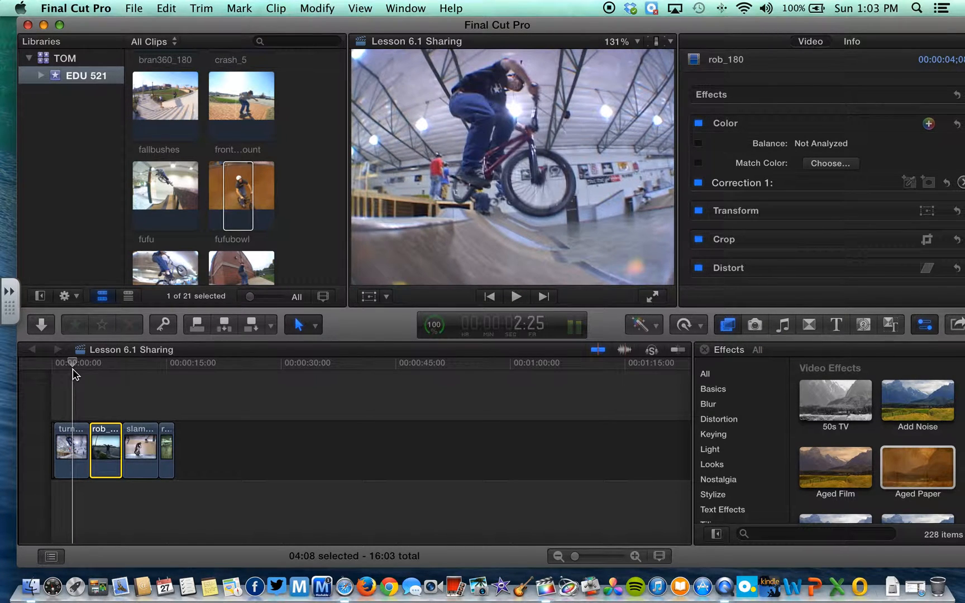
{"action": "left_click", "coordinate": [247, 211]}
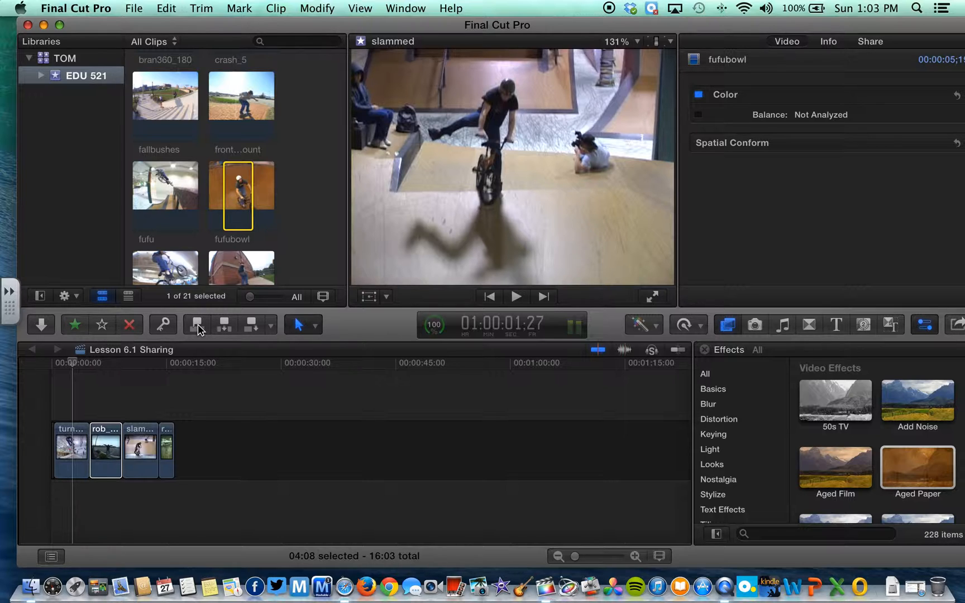
{"action": "left_click", "coordinate": [198, 324]}
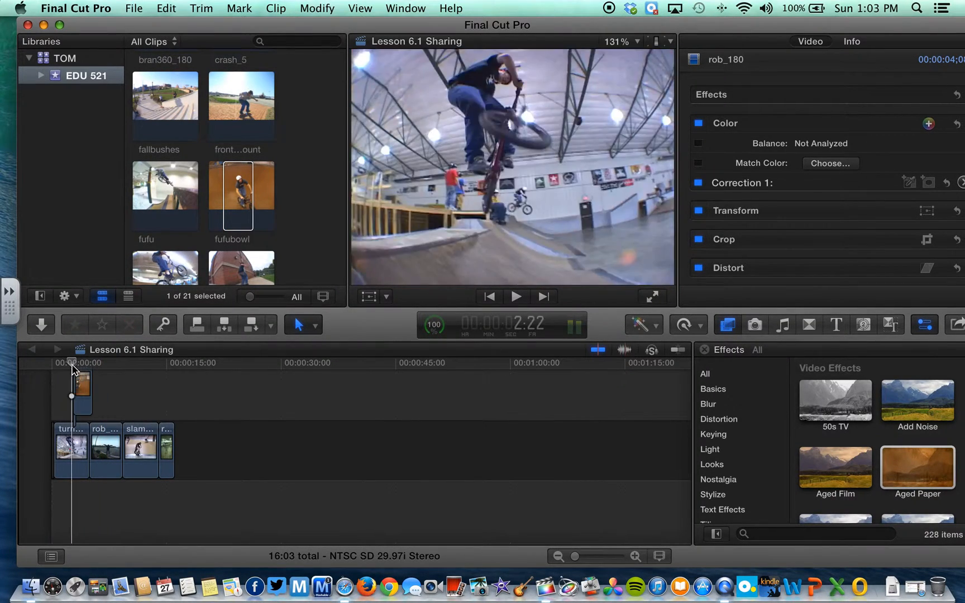
- Play the project from its start through the connected fufubowl clip into rob_180
{"action": "left_click", "coordinate": [55, 374]}
{"action": "key", "text": "space"}
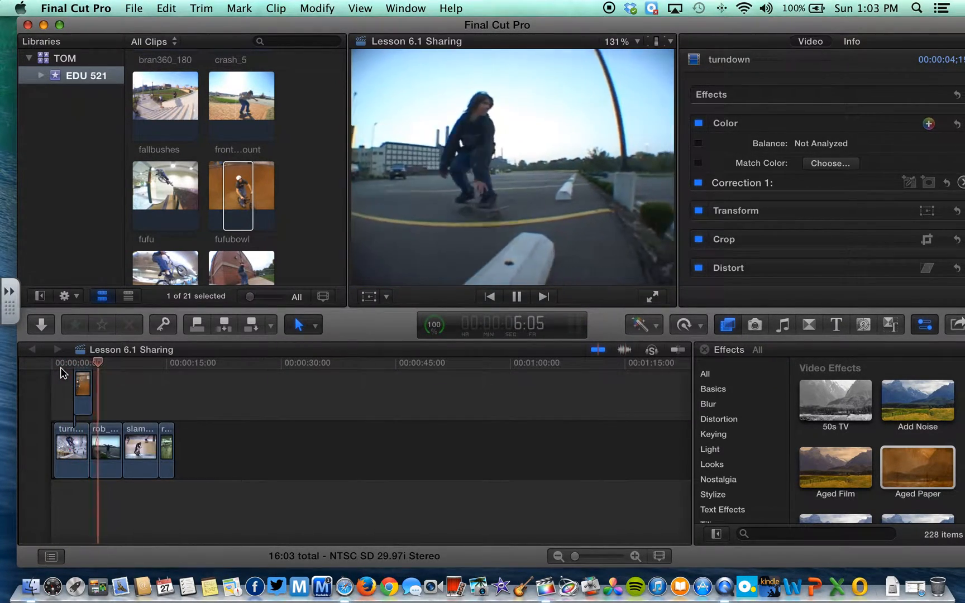
{"action": "key", "text": "space"}
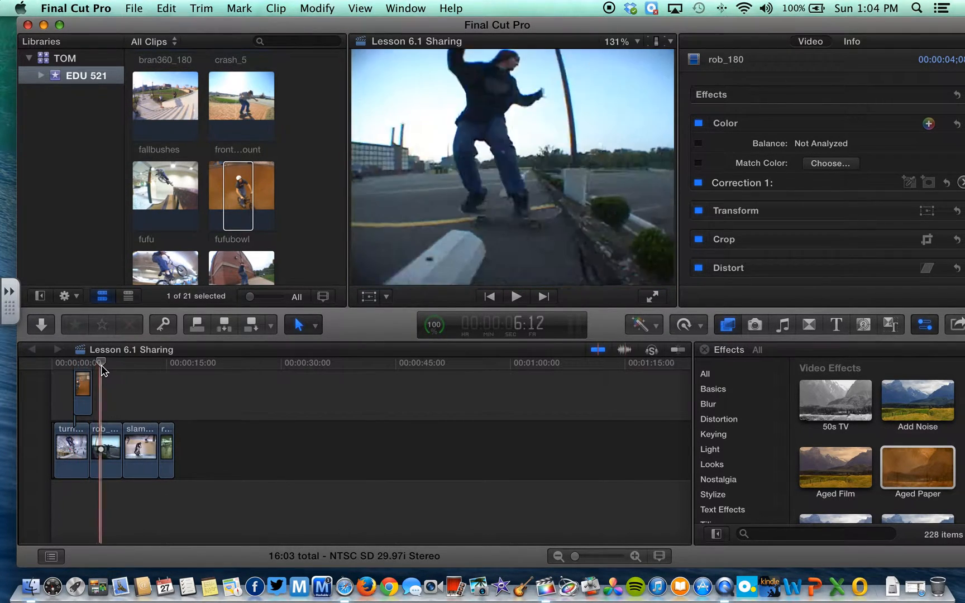
- Mark a middle range of the fufu clip and connect it above rob_180 at 5:12 on the timeline
{"action": "mouse_move", "coordinate": [101, 364]}
{"action": "left_mouse_down"}
{"action": "mouse_move", "coordinate": [66, 374]}
{"action": "mouse_move", "coordinate": [90, 374]}
{"action": "left_mouse_up"}
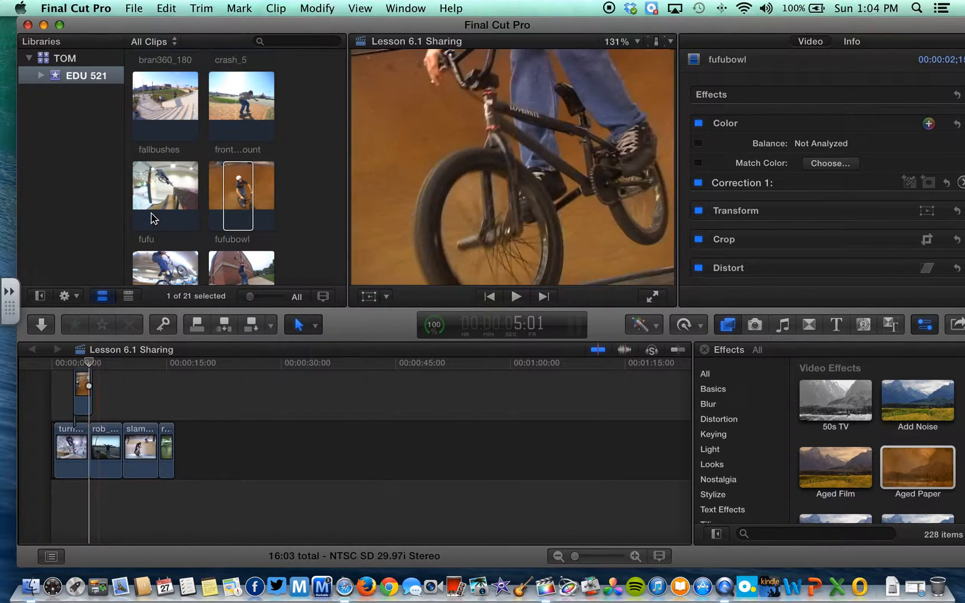
{"action": "left_click_drag", "start_coordinate": [156, 196], "coordinate": [197, 195]}
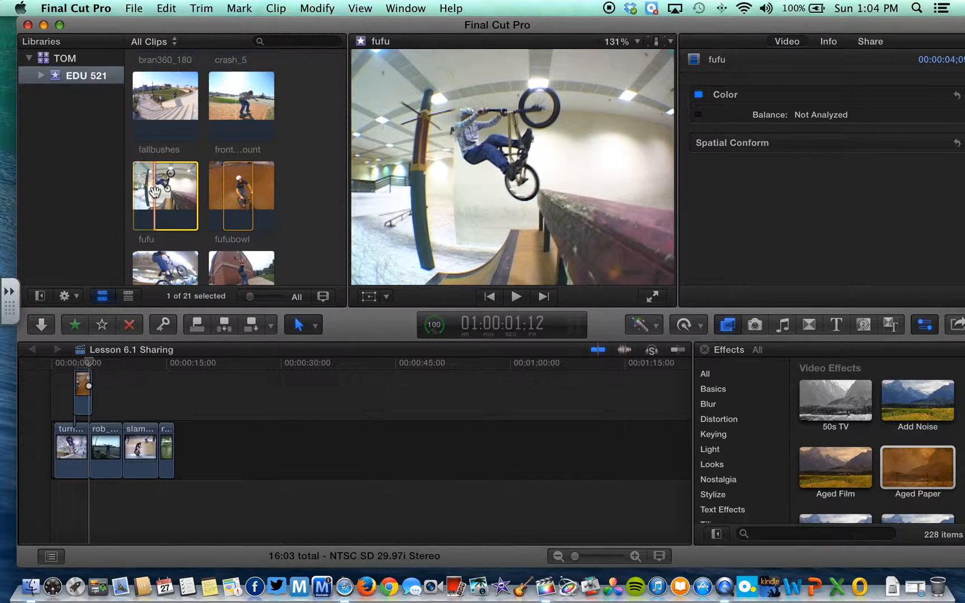
{"action": "left_click", "coordinate": [83, 360]}
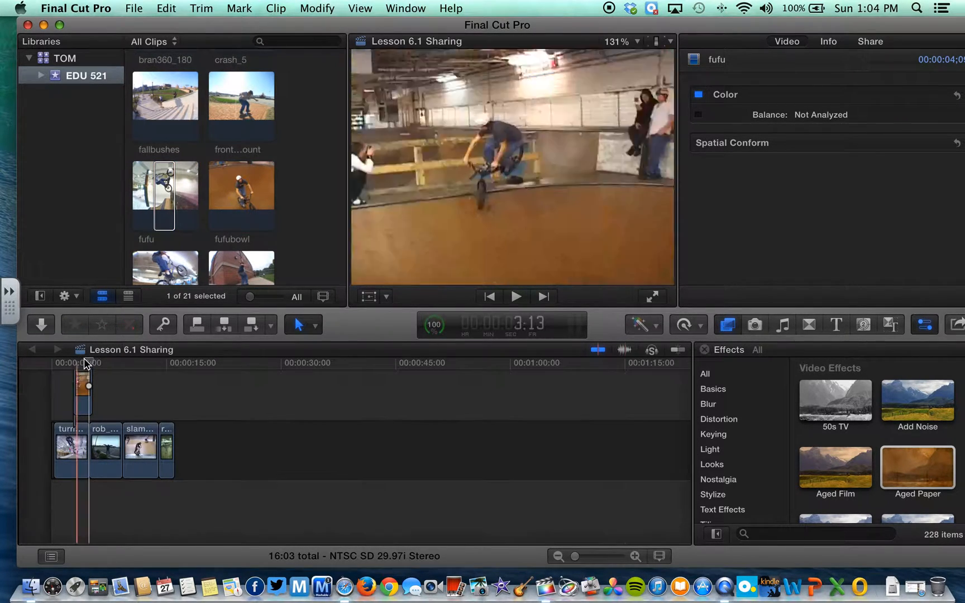
{"action": "left_click", "coordinate": [91, 361]}
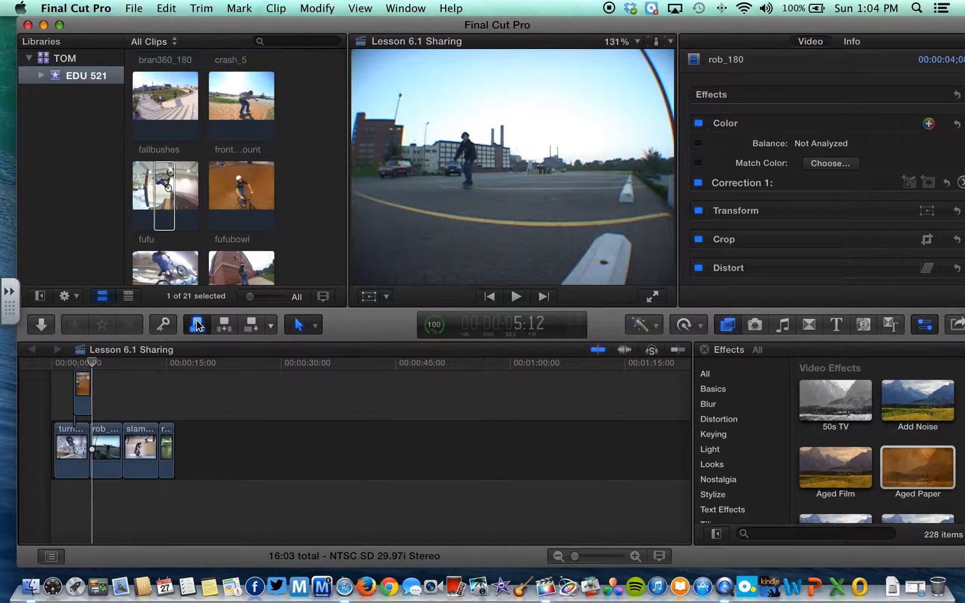
{"action": "left_click", "coordinate": [196, 322]}
- Mark a range of the frontboardmount clip about 2:21 long, starting at about 1:10
{"action": "mouse_move", "coordinate": [105, 362]}
{"action": "left_mouse_down"}
{"action": "mouse_move", "coordinate": [86, 366]}
{"action": "mouse_move", "coordinate": [111, 369]}
{"action": "left_mouse_up"}
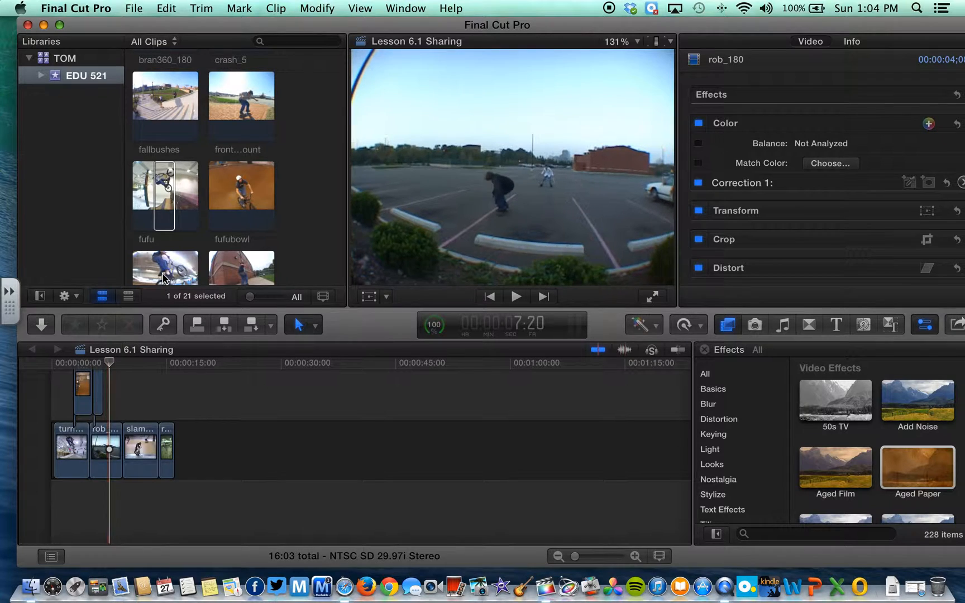
{"action": "left_click", "coordinate": [233, 96]}
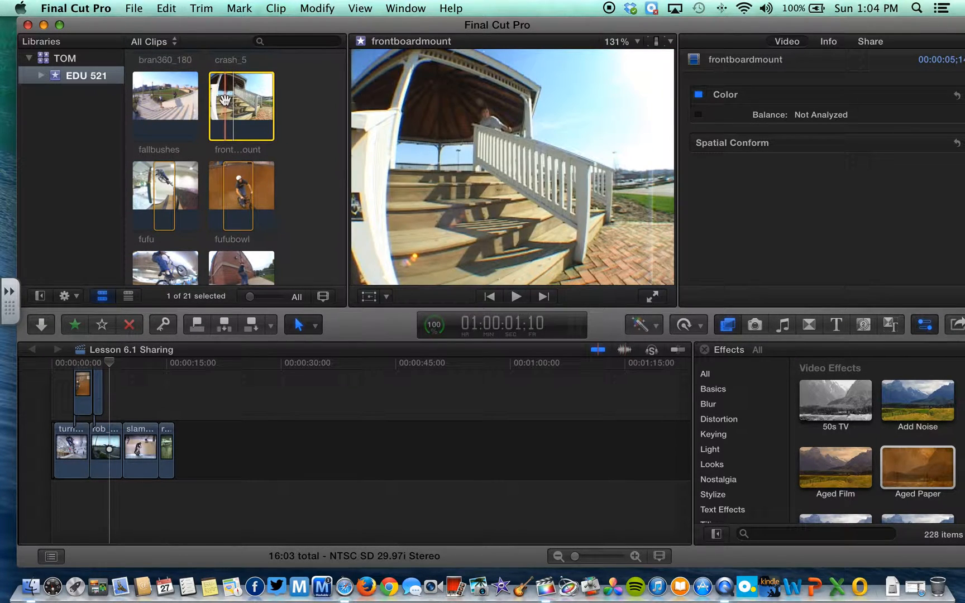
{"action": "left_click_drag", "start_coordinate": [226, 99], "coordinate": [254, 117]}
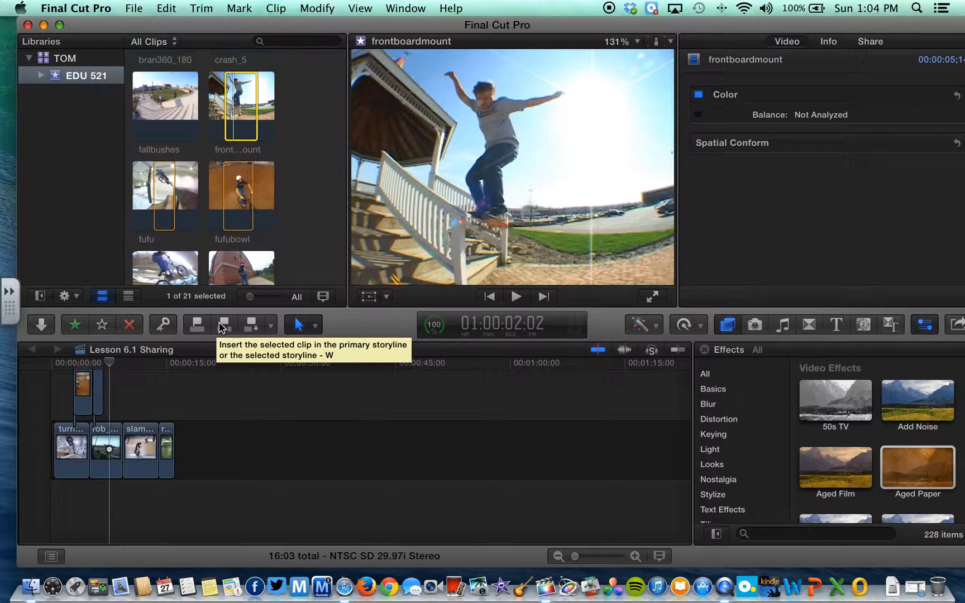
- Insert the marked frontboardmount range into the primary storyline between rob_180 and slammed, at about 9:11
{"action": "left_click", "coordinate": [125, 364]}
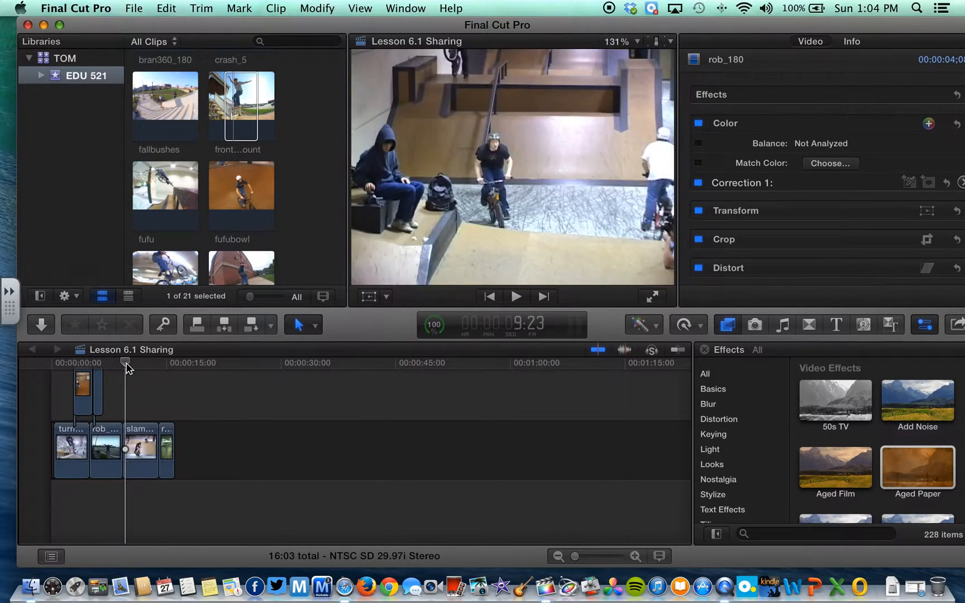
{"action": "mouse_move", "coordinate": [125, 364]}
{"action": "left_mouse_down"}
{"action": "mouse_move", "coordinate": [140, 364]}
{"action": "mouse_move", "coordinate": [123, 366]}
{"action": "left_mouse_up"}
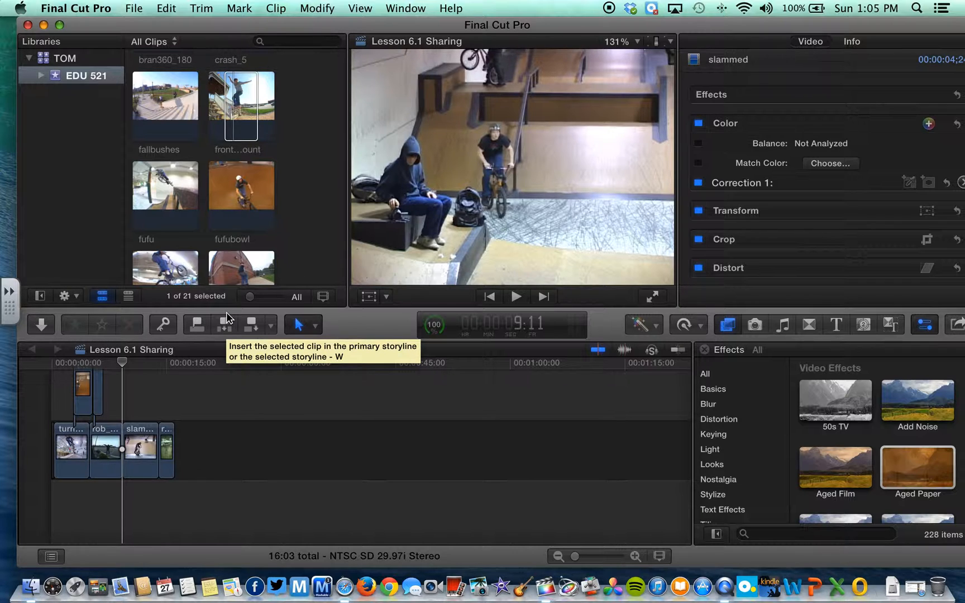
{"action": "left_click", "coordinate": [257, 117]}
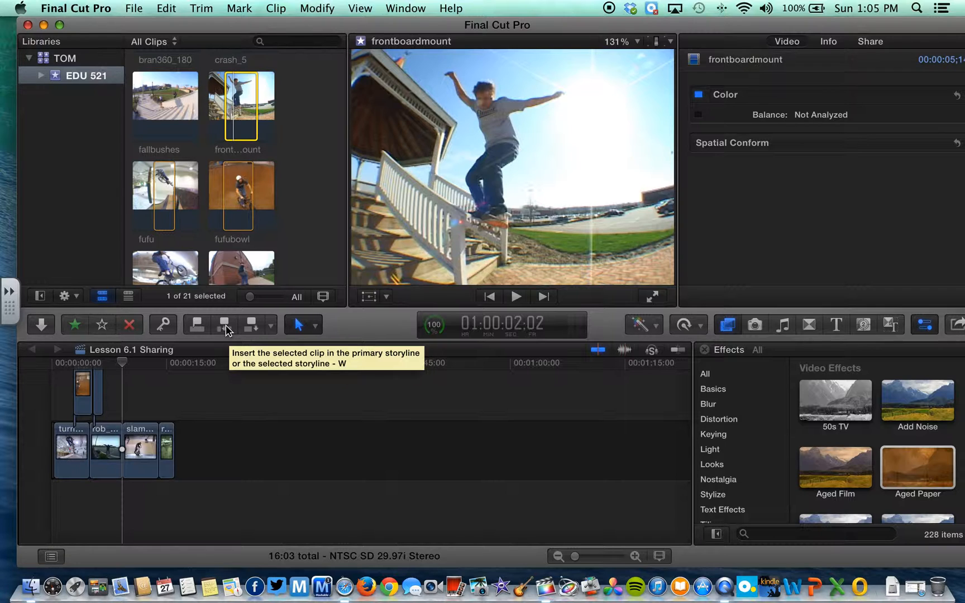
{"action": "left_click", "coordinate": [226, 331]}
- Check the order of the rob_180, frontboardmount and slammed clips around the insertion by selecting each in turn
{"action": "mouse_move", "coordinate": [143, 366]}
{"action": "left_mouse_down"}
{"action": "mouse_move", "coordinate": [123, 367]}
{"action": "mouse_move", "coordinate": [140, 367]}
{"action": "left_mouse_up"}
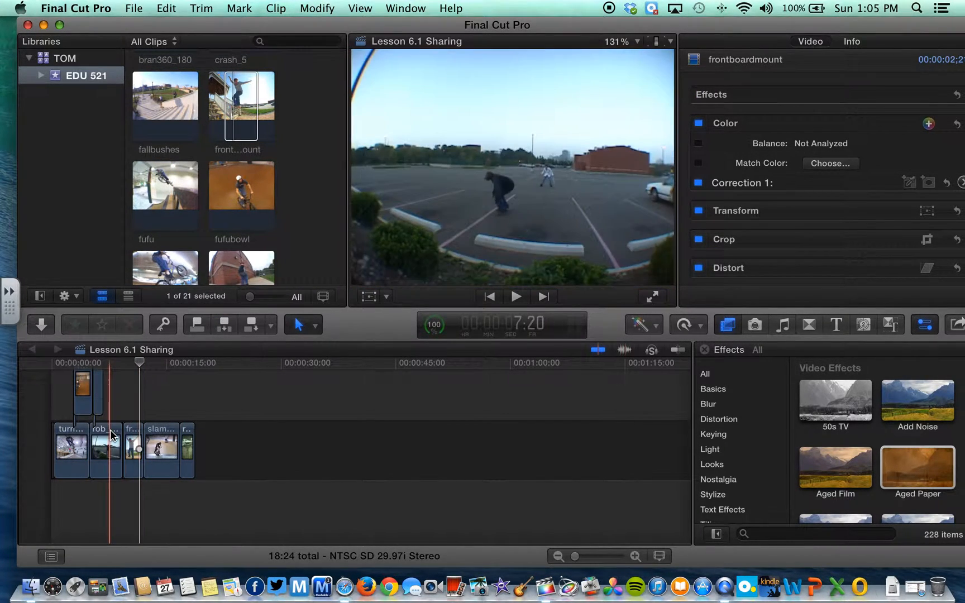
{"action": "left_click", "coordinate": [111, 435]}
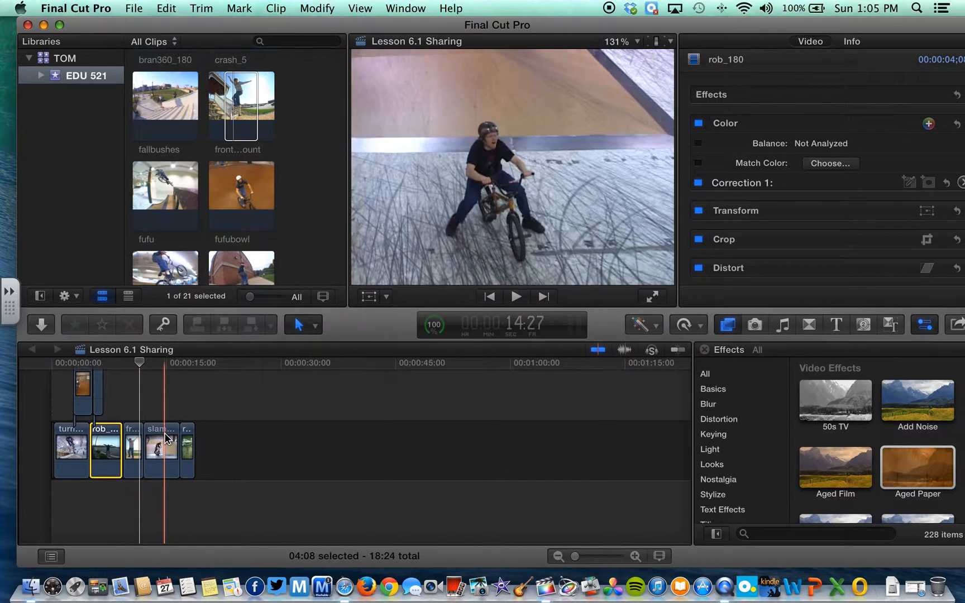
{"action": "left_click", "coordinate": [165, 438]}
{"action": "left_click", "coordinate": [112, 447]}
{"action": "left_click", "coordinate": [160, 446]}
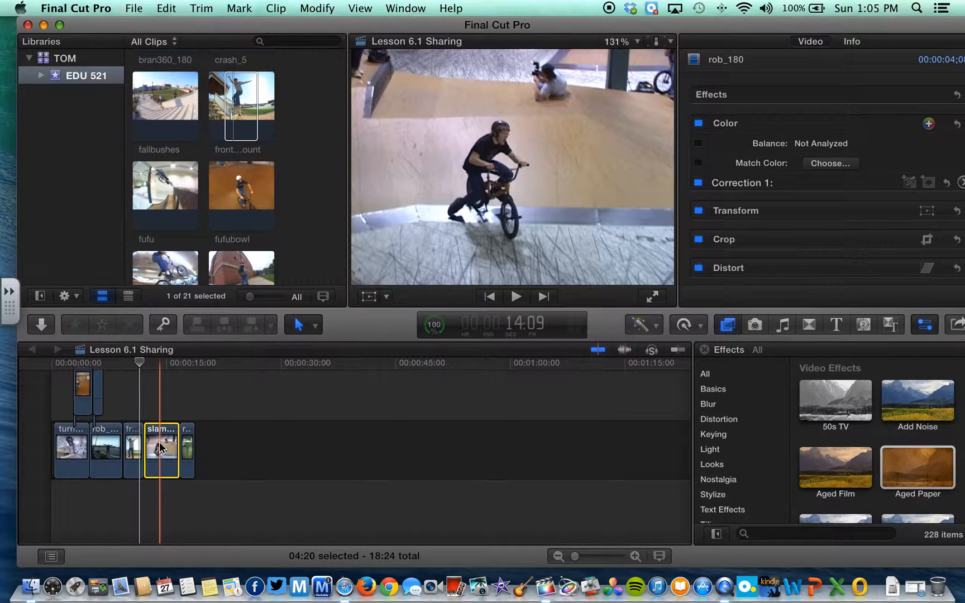
{"action": "left_click", "coordinate": [138, 447]}
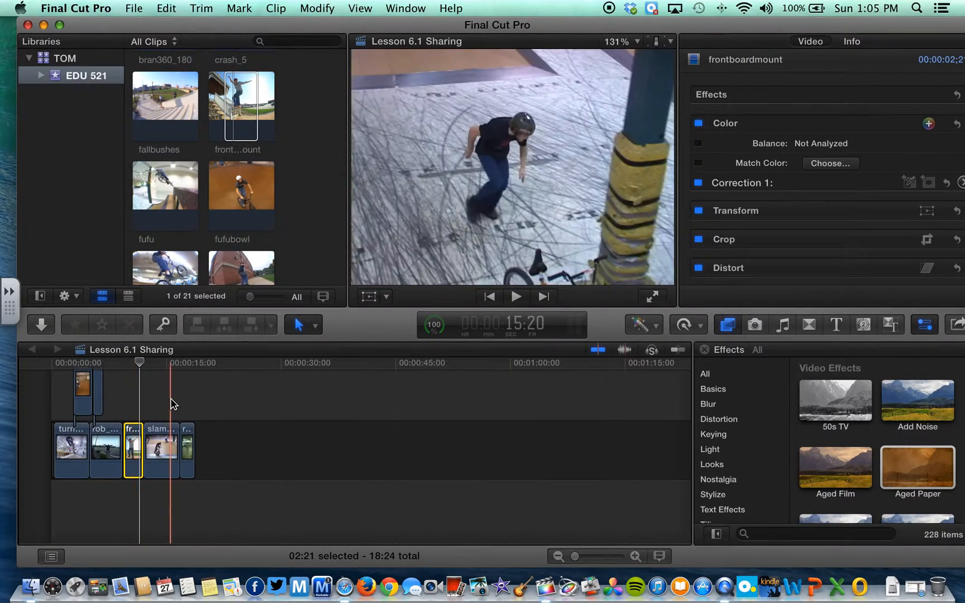
- Place the playhead over slammed at about 14:24 and mark a middle range of the fallbushes clip
{"action": "left_click", "coordinate": [164, 363]}
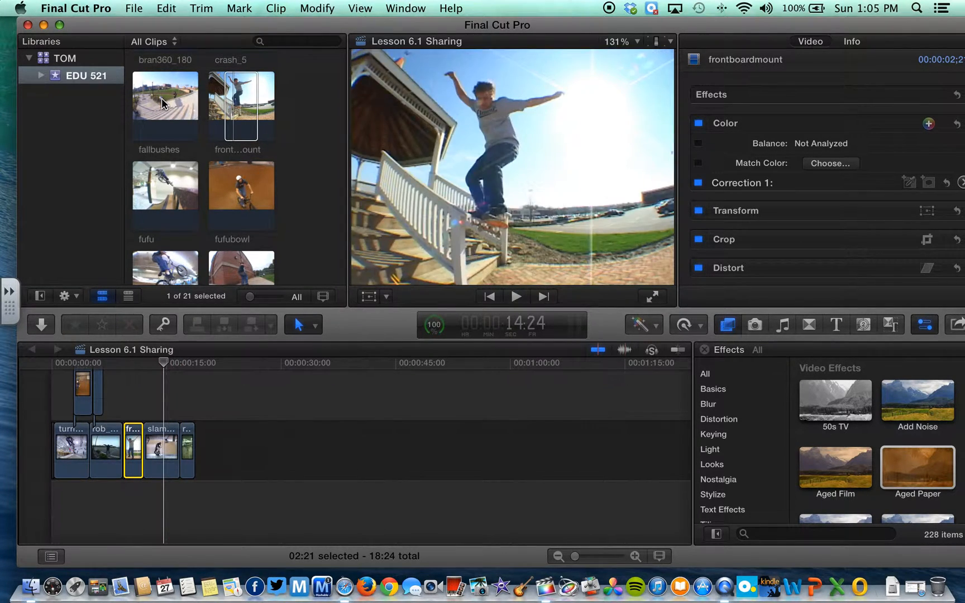
{"action": "left_click", "coordinate": [170, 101]}
{"action": "key", "text": "i"}
{"action": "key", "text": "o"}
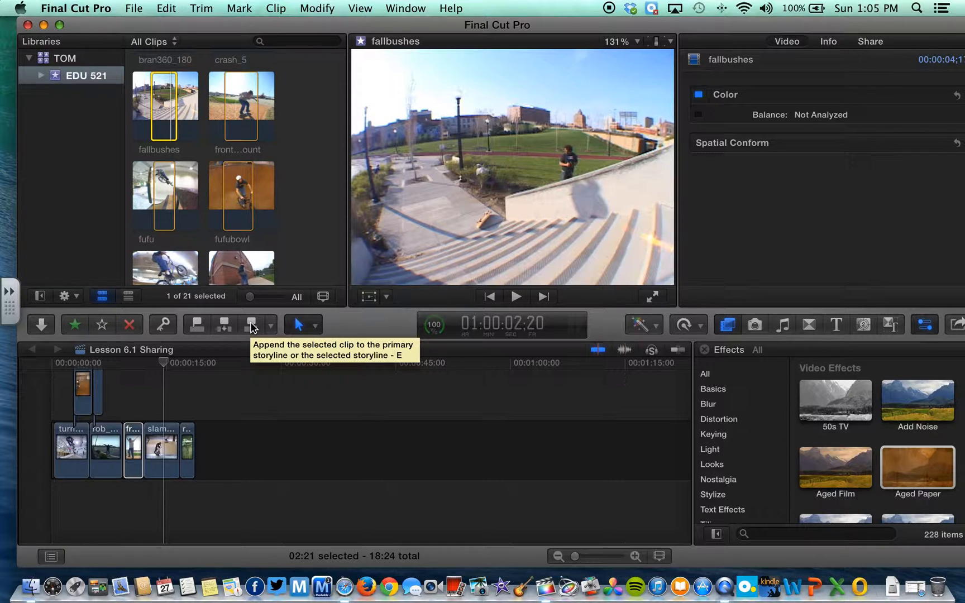
- Append the marked fallbushes range to the primary storyline twice, once with the playhead at about 7:06 and once at the project start
{"action": "left_click_drag", "start_coordinate": [162, 363], "coordinate": [108, 374]}
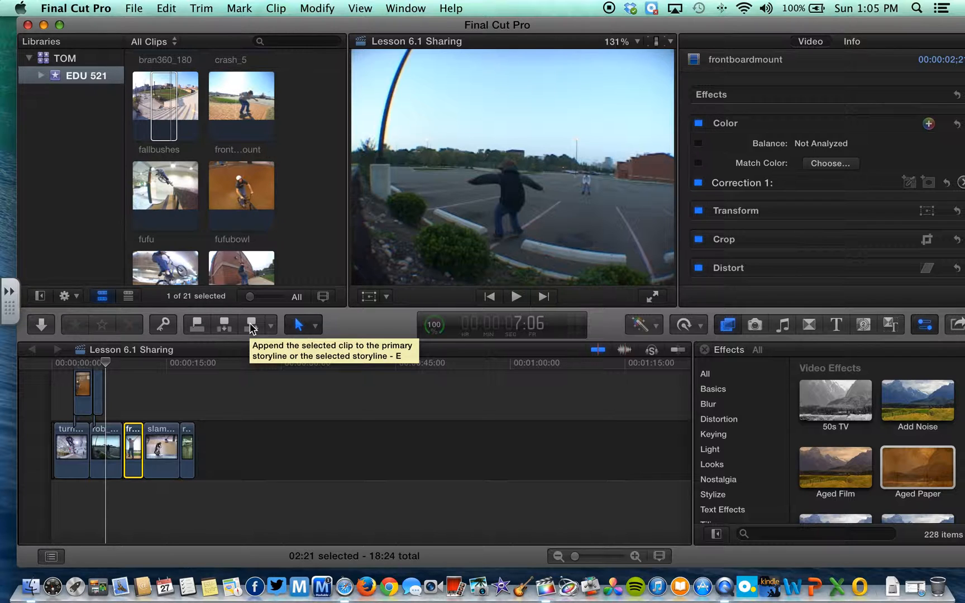
{"action": "left_click", "coordinate": [250, 325]}
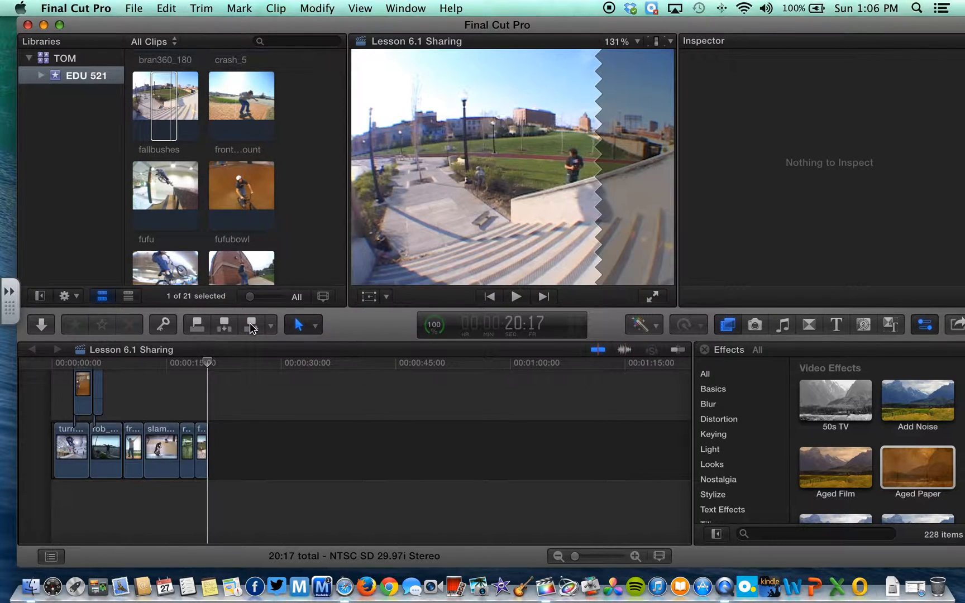
{"action": "key", "text": "Home"}
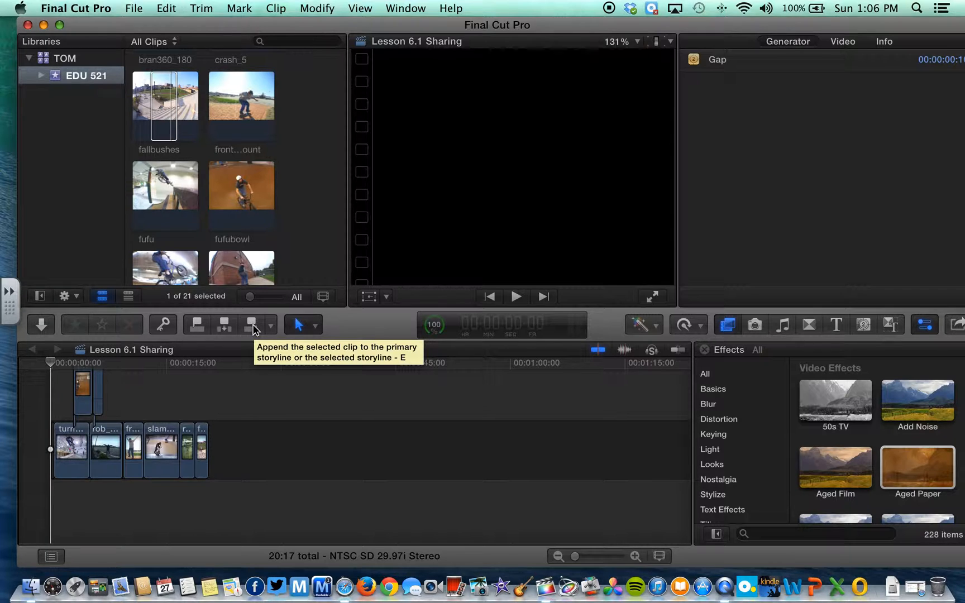
{"action": "left_click", "coordinate": [252, 327]}
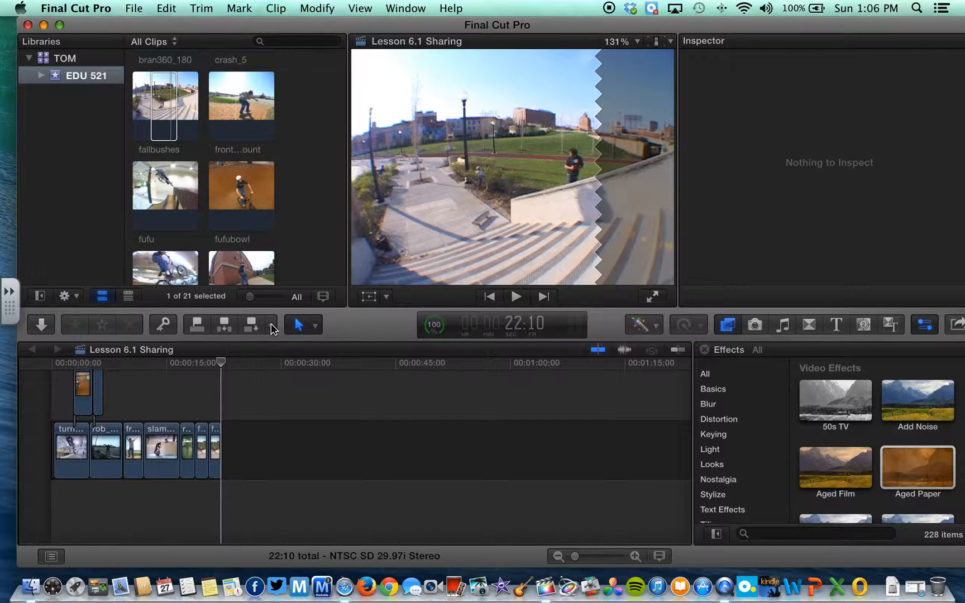
- Examine the source options for edits, All, Video Only and Audio Only, without changing the current choice
{"action": "left_click", "coordinate": [271, 326]}
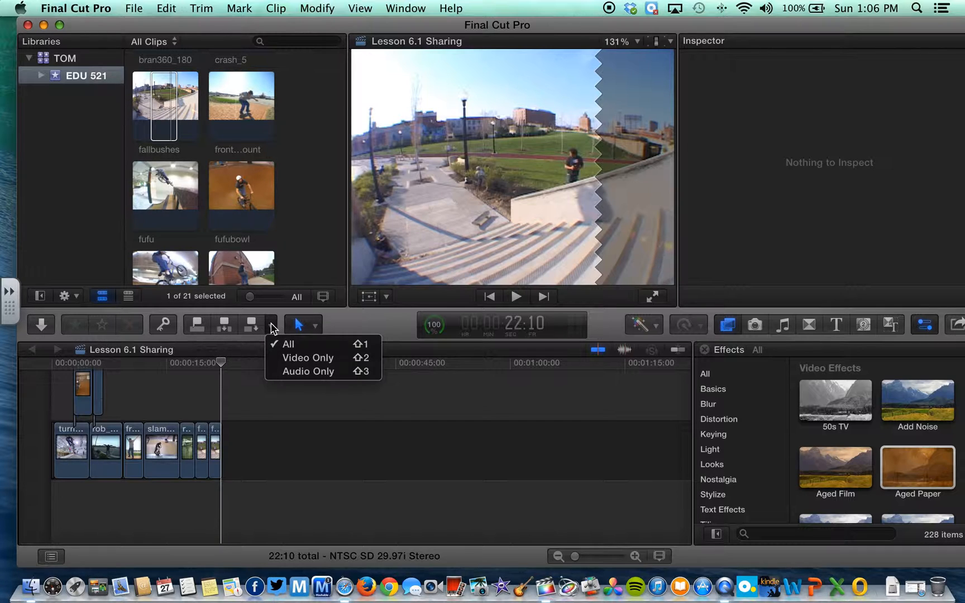
{"action": "left_click", "coordinate": [345, 316]}
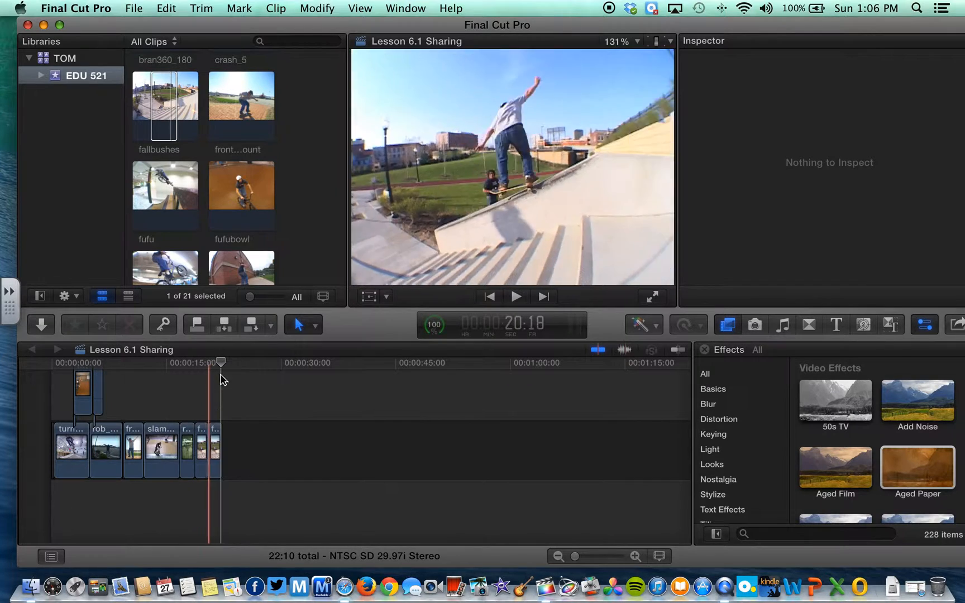
{"action": "left_click", "coordinate": [271, 326]}
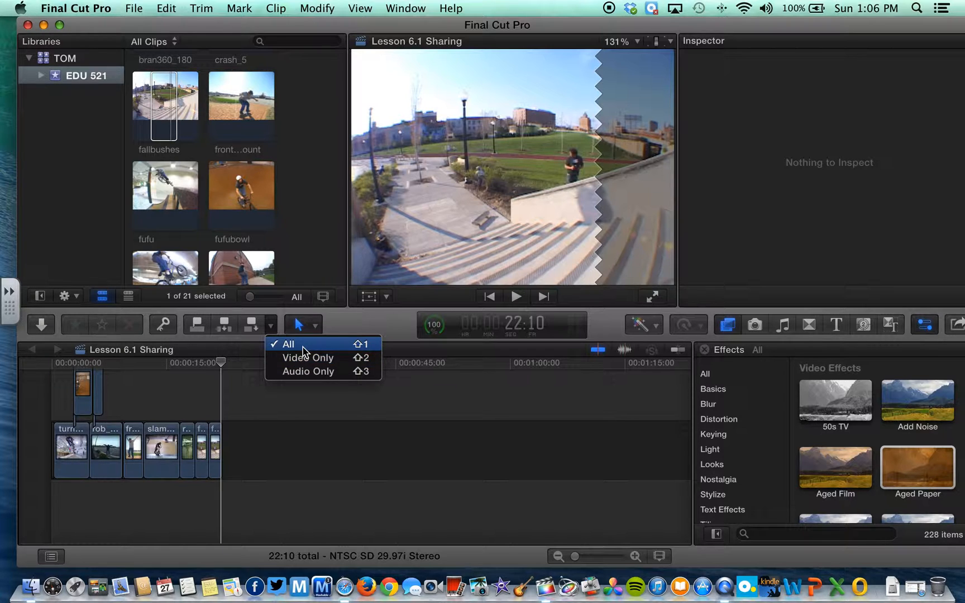
{"action": "left_click", "coordinate": [345, 327]}
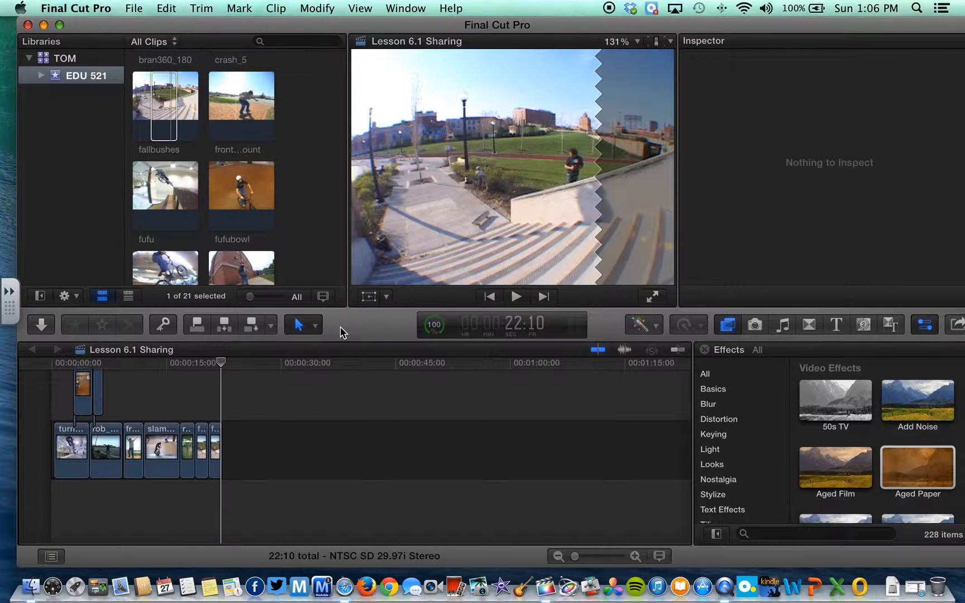
- Overwrite the primary storyline with the whole crash_5 clip, starting inside the slammed clip at about 13:27
{"action": "left_click", "coordinate": [149, 376]}
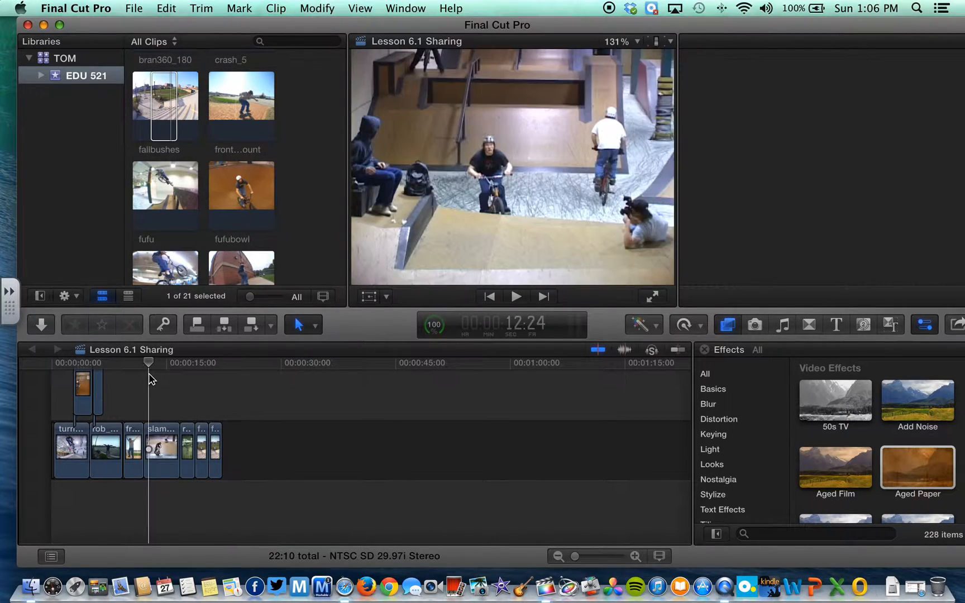
{"action": "left_click", "coordinate": [163, 437]}
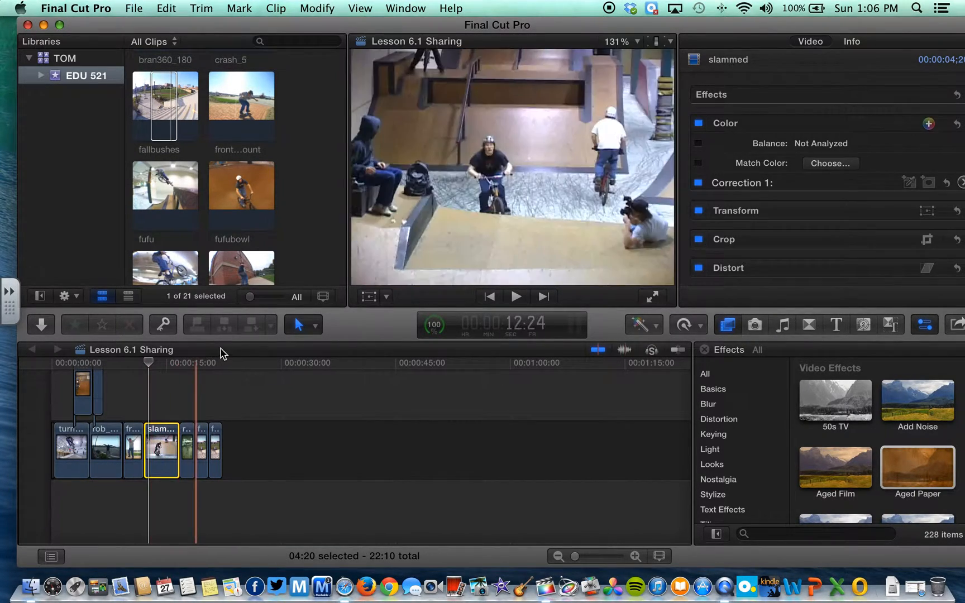
{"action": "left_click_drag", "start_coordinate": [148, 363], "coordinate": [187, 363]}
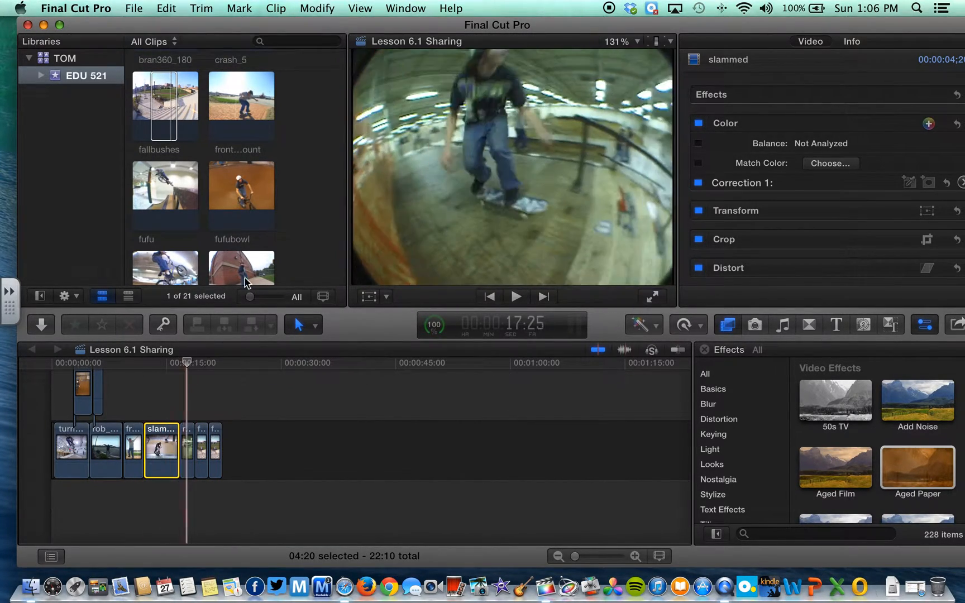
{"action": "left_click", "coordinate": [237, 185]}
{"action": "left_click_drag", "start_coordinate": [180, 367], "coordinate": [158, 366]}
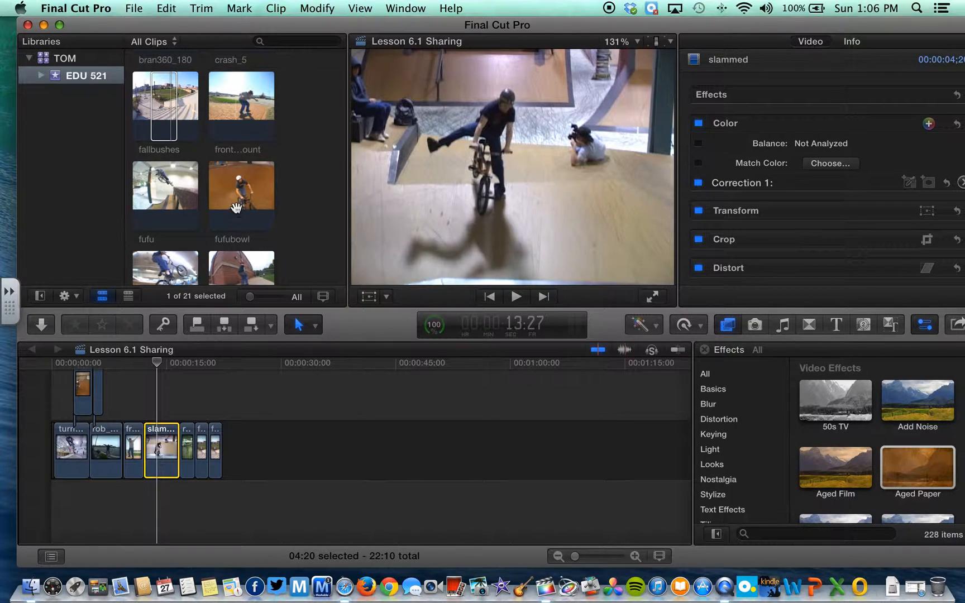
{"action": "left_click", "coordinate": [235, 189]}
{"action": "scroll", "coordinate": [232, 187], "scroll_direction": "up", "scroll_amount": 5}
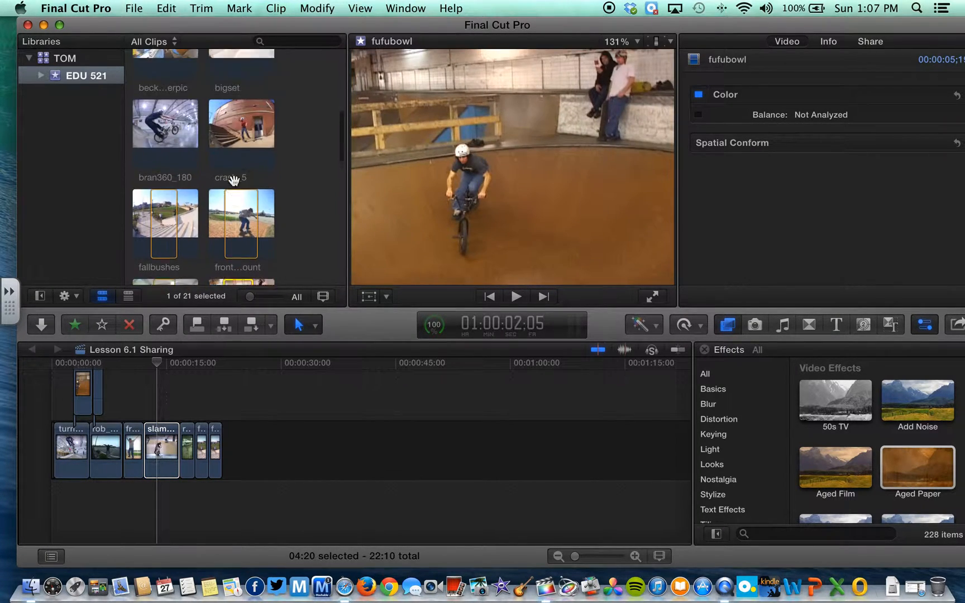
{"action": "left_click", "coordinate": [224, 184]}
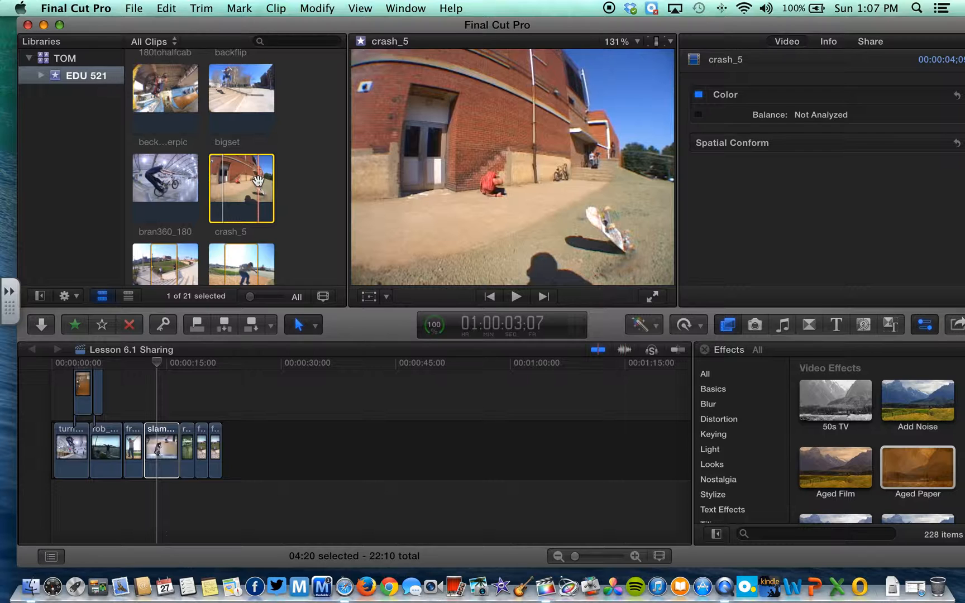
{"action": "key", "text": "d"}
- Review the overwritten section by checking the crash_5 clip and the railflow remainder that follows it
{"action": "left_click_drag", "start_coordinate": [234, 366], "coordinate": [180, 372]}
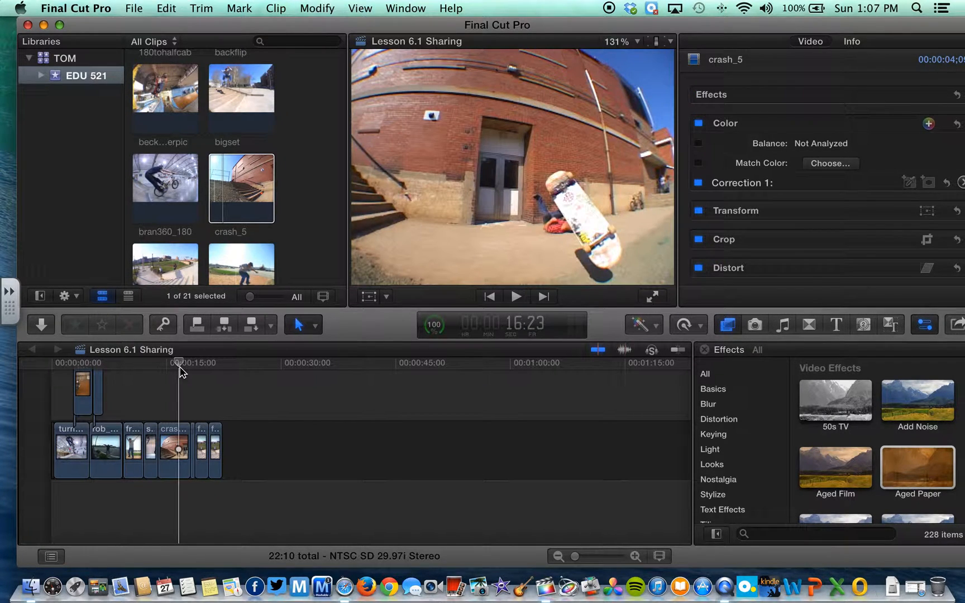
{"action": "left_click", "coordinate": [217, 189]}
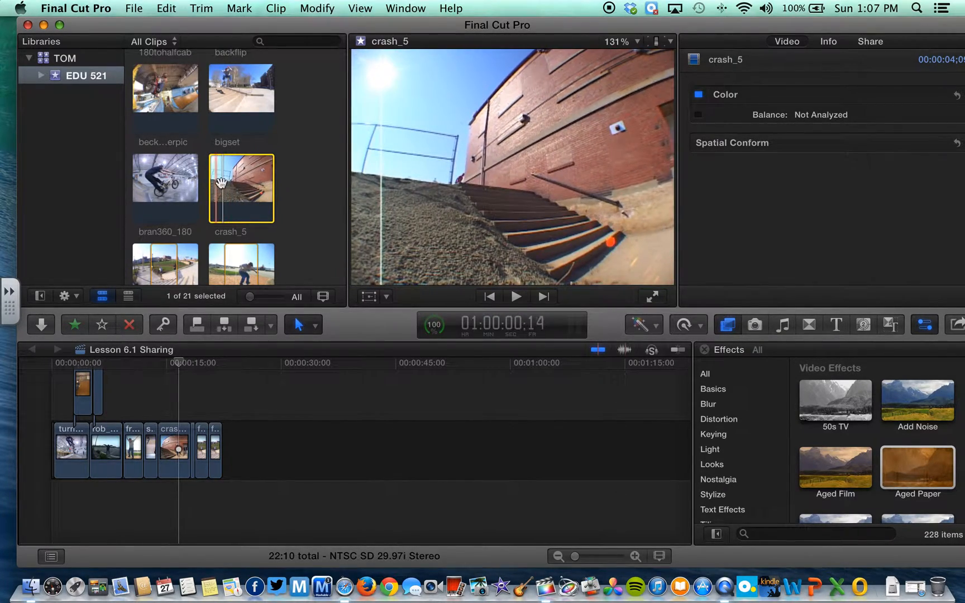
{"action": "left_click", "coordinate": [173, 438]}
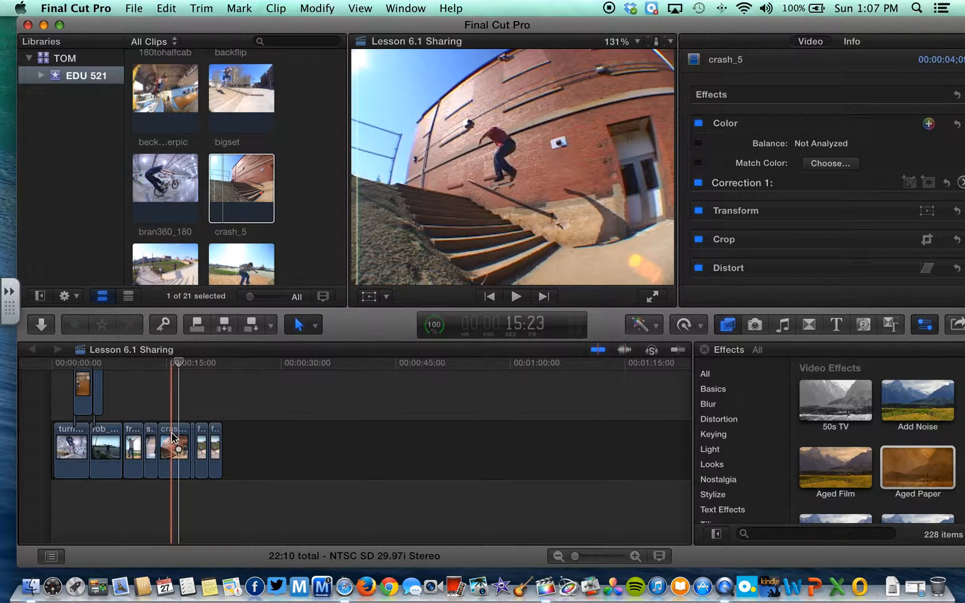
{"action": "left_click", "coordinate": [192, 456]}
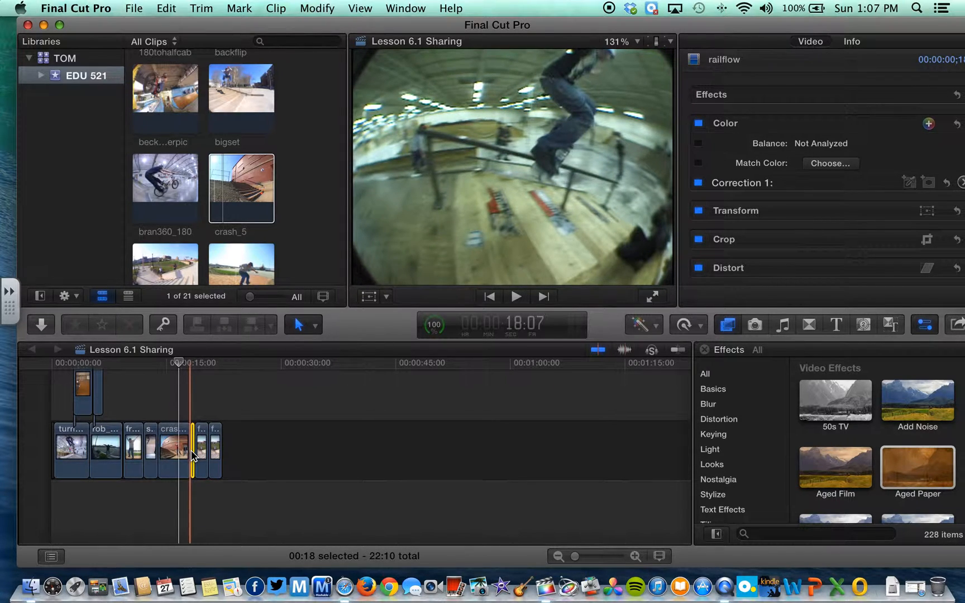
{"action": "key", "text": "cmd+1"}
- Replace the first clip of the primary storyline with bran360_180 using the plain Replace option, and review the new clip
{"action": "left_click", "coordinate": [169, 184]}
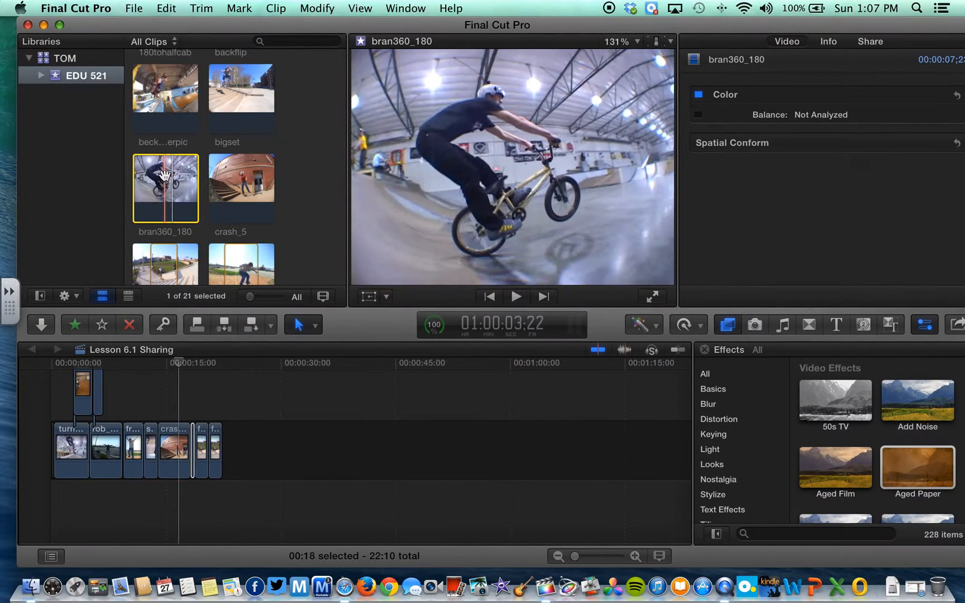
{"action": "left_click_drag", "start_coordinate": [158, 184], "coordinate": [62, 446]}
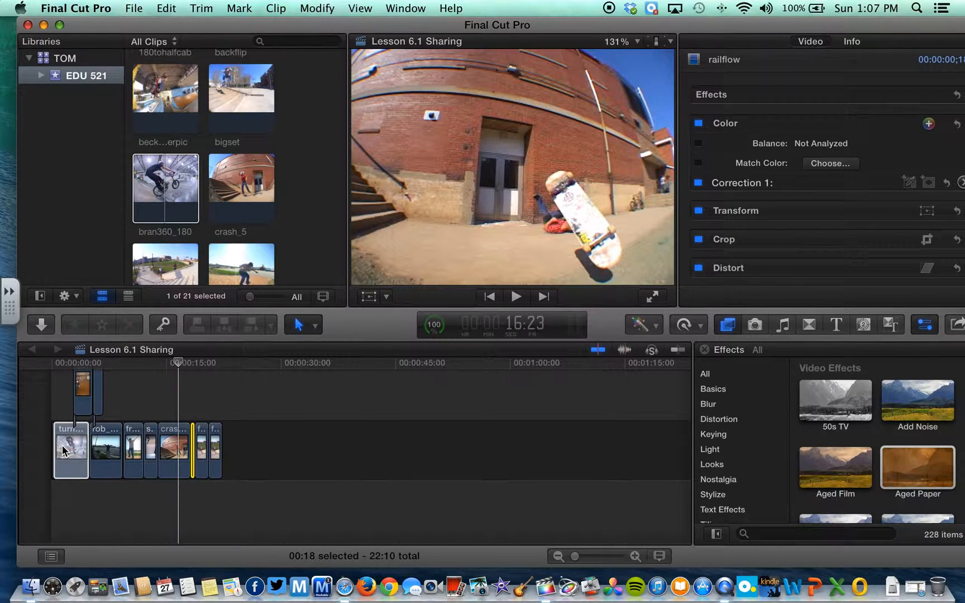
{"action": "left_click_drag", "start_coordinate": [62, 447], "coordinate": [63, 447]}
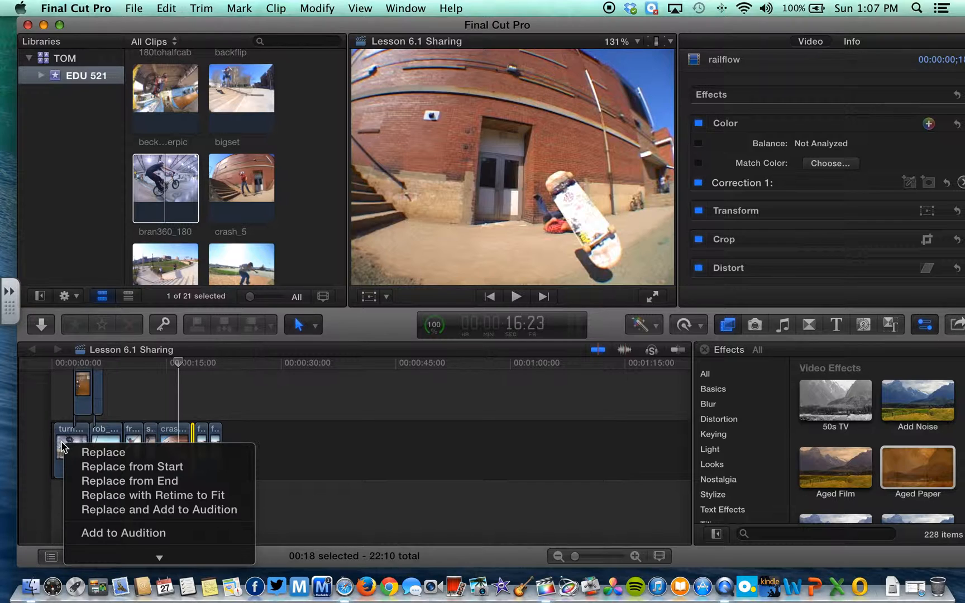
{"action": "left_click", "coordinate": [106, 452]}
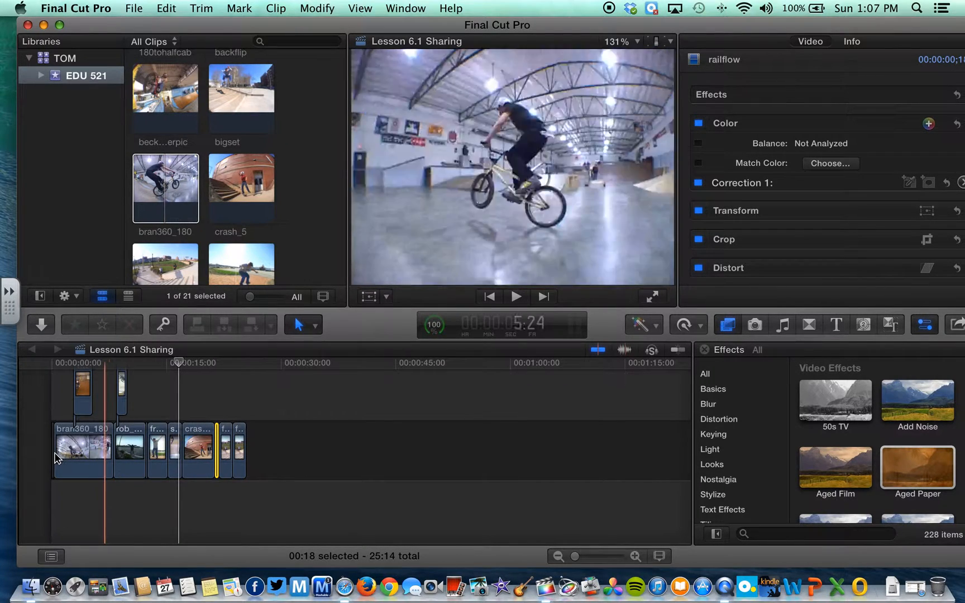
{"action": "left_click", "coordinate": [99, 361]}
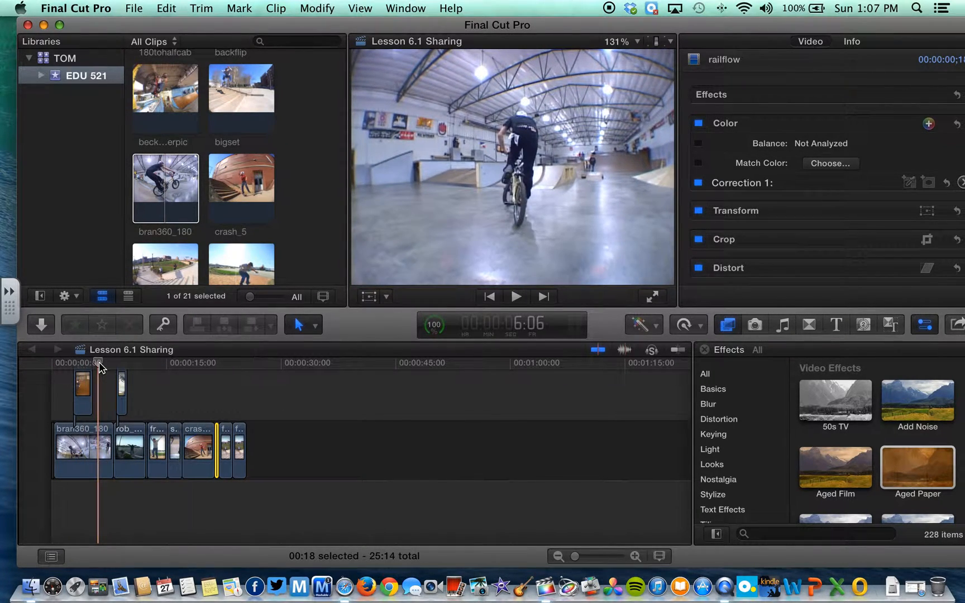
{"action": "left_click_drag", "start_coordinate": [97, 363], "coordinate": [59, 370]}
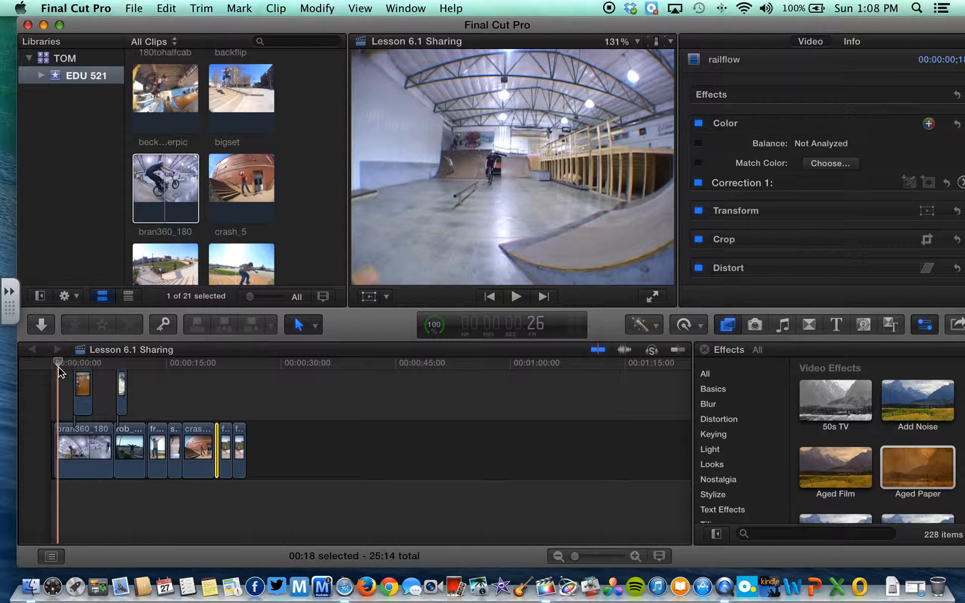
- Switch to the Trim tool and select the rob_180 clip in the primary storyline for a slip edit
{"action": "left_click", "coordinate": [315, 328]}
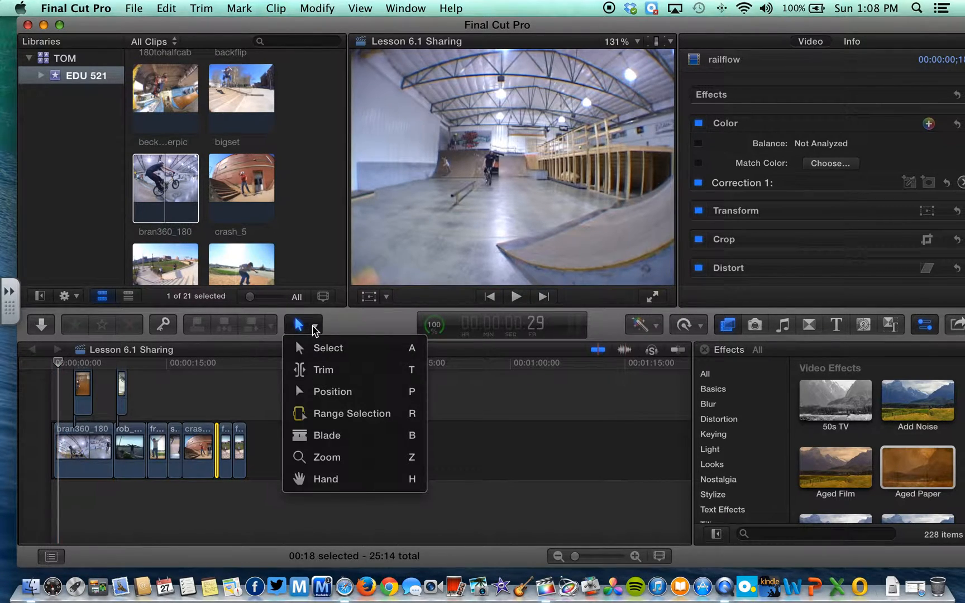
{"action": "left_click", "coordinate": [341, 370]}
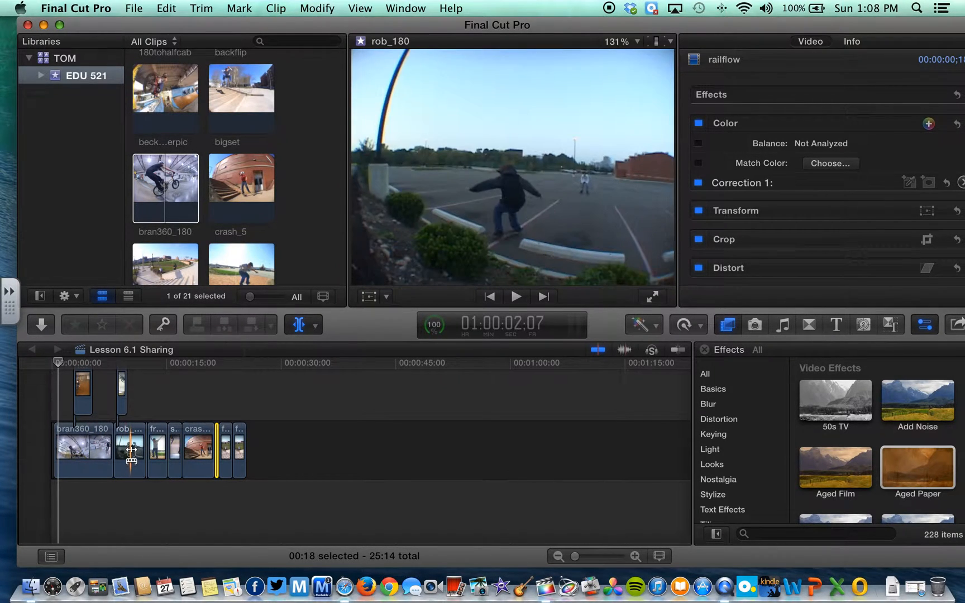
{"action": "mouse_move", "coordinate": [130, 450]}
{"action": "left_mouse_down"}
{"action": "mouse_move", "coordinate": [112, 453]}
{"action": "mouse_move", "coordinate": [152, 450]}
{"action": "mouse_move", "coordinate": [97, 447]}
{"action": "mouse_move", "coordinate": [135, 449]}
{"action": "left_mouse_up"}
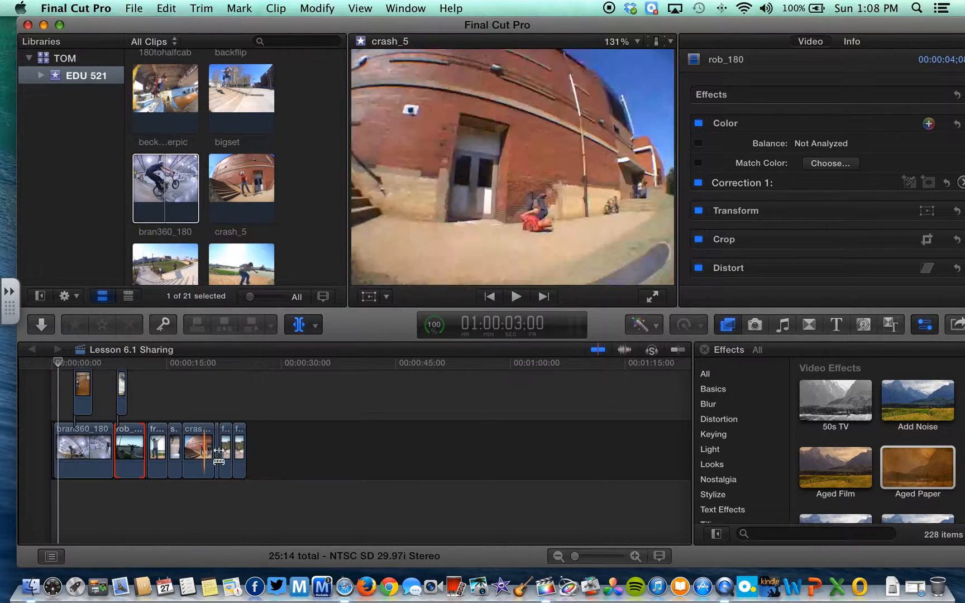
{"action": "left_click", "coordinate": [217, 451]}
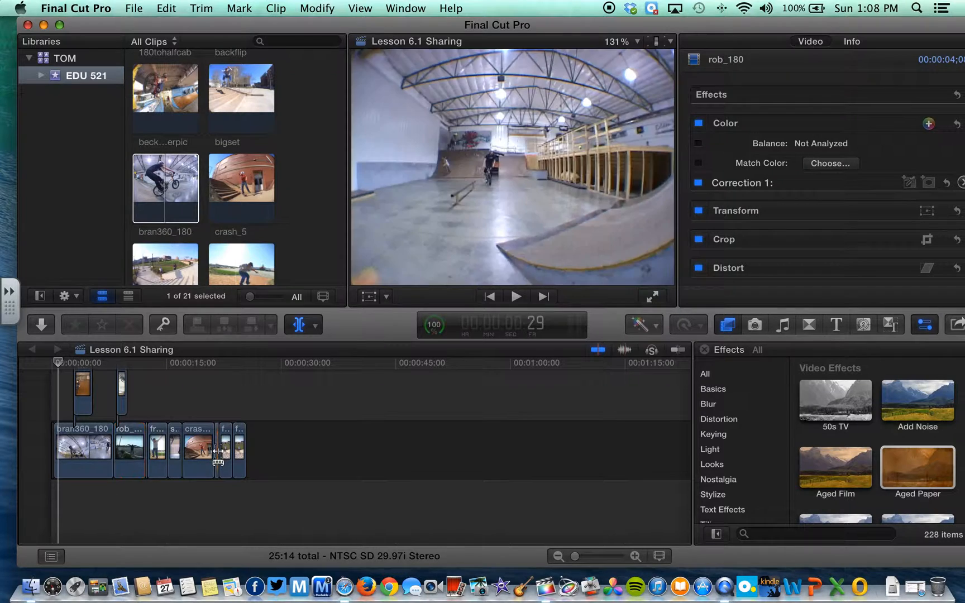
- Slip the content of the slammed clip by -01:00, keeping its place between frontboardmount and crash_5
{"action": "left_click", "coordinate": [175, 450]}
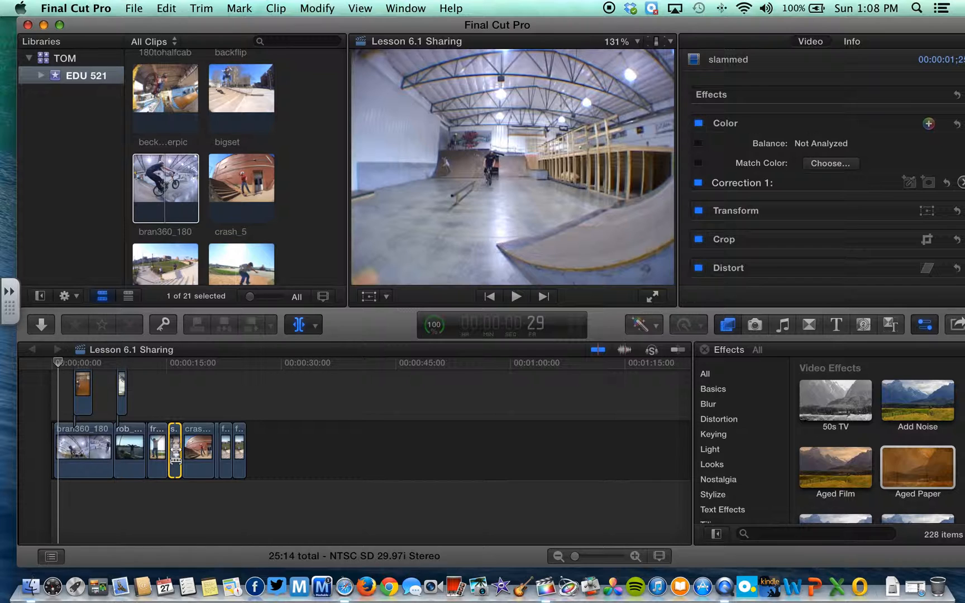
{"action": "left_click_drag", "start_coordinate": [176, 454], "coordinate": [165, 454]}
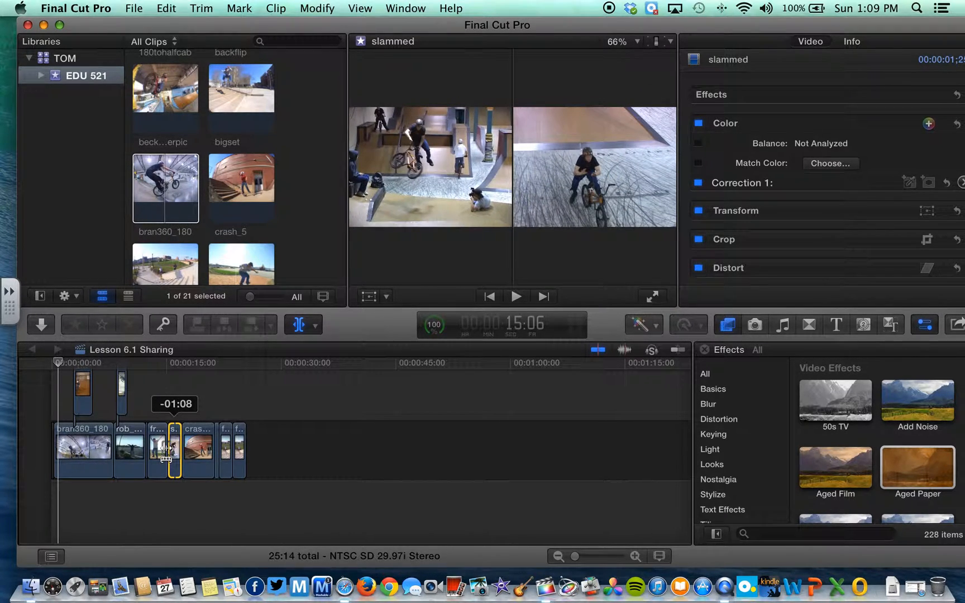
{"action": "left_click_drag", "start_coordinate": [165, 453], "coordinate": [168, 454]}
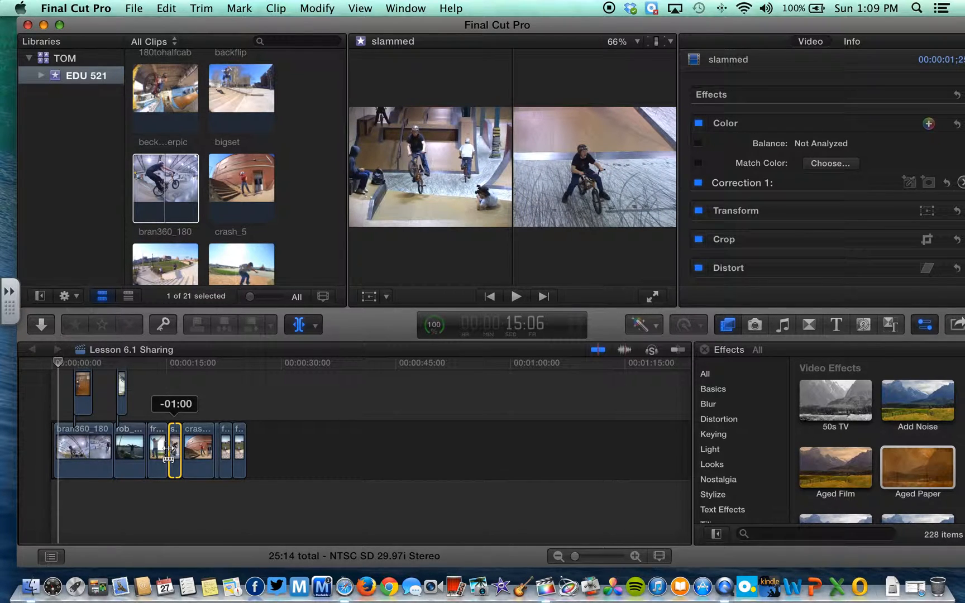
{"action": "left_click_drag", "start_coordinate": [168, 455], "coordinate": [168, 455]}
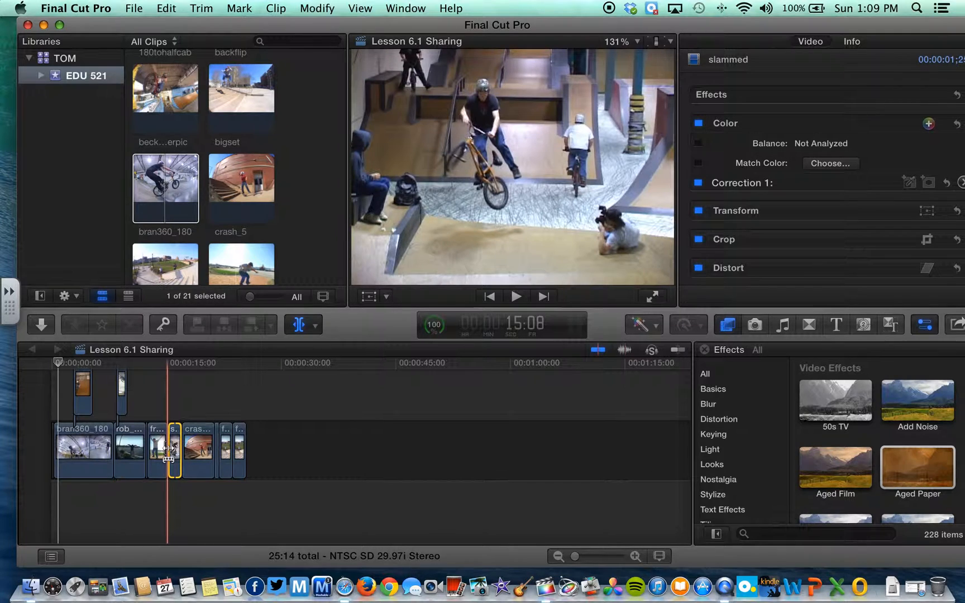